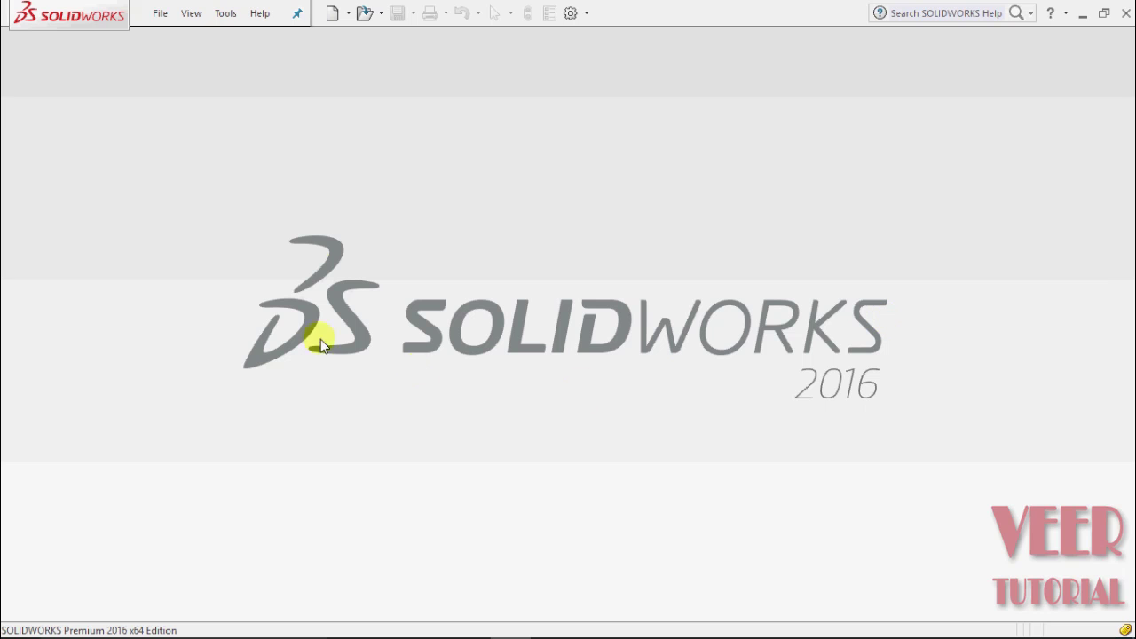
Create a new part document and apply the Plain White background scene
left_click(330, 14)
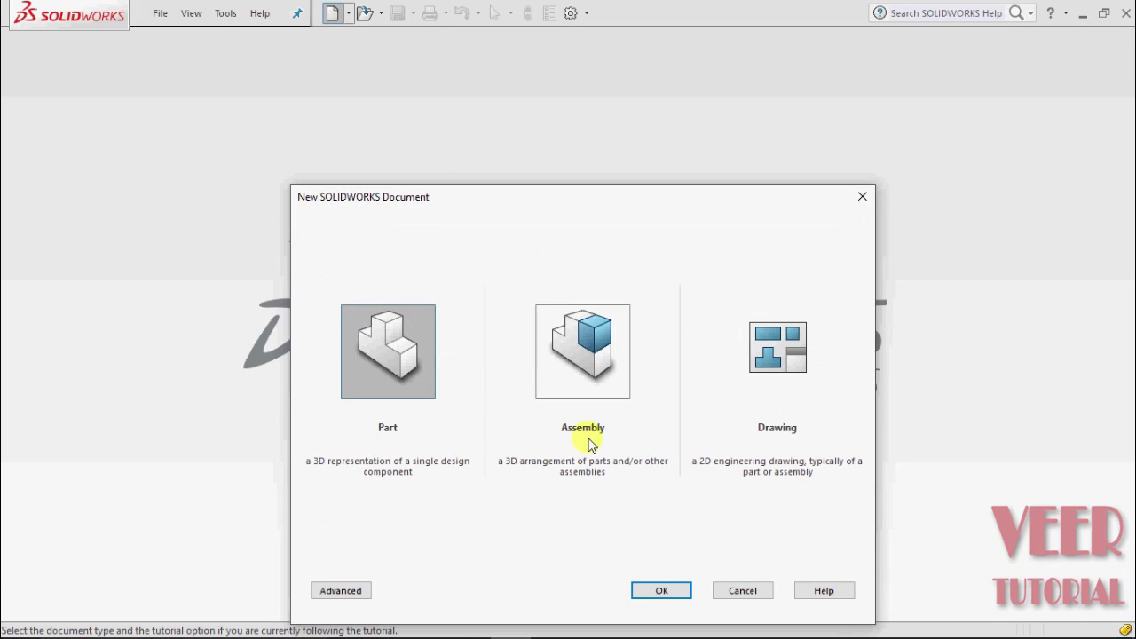
left_click(657, 591)
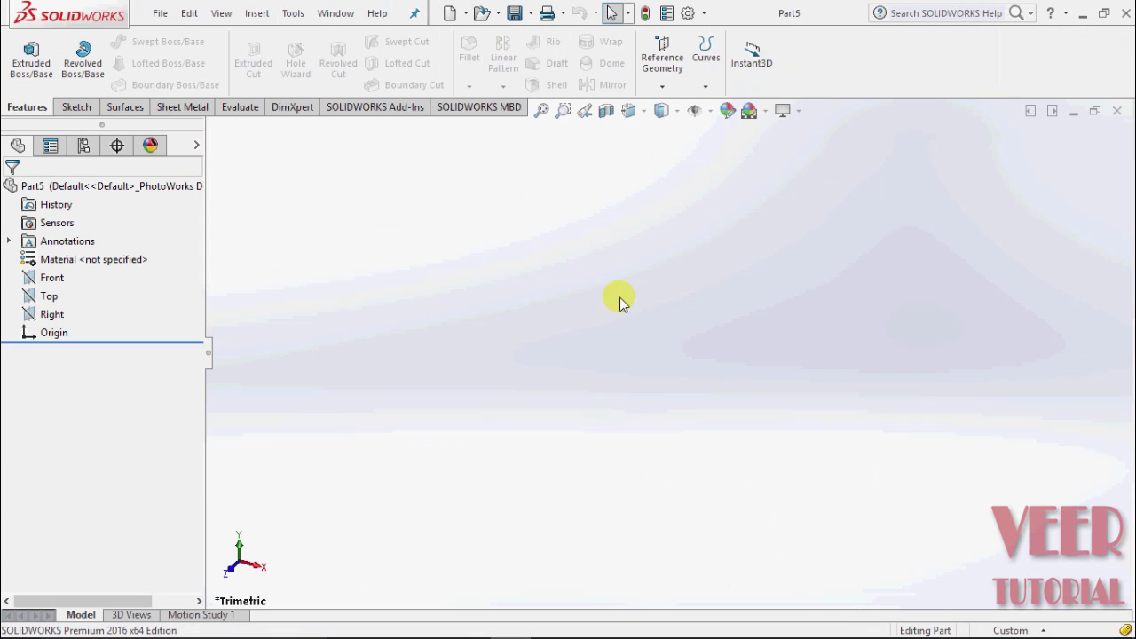
left_click(765, 111)
left_click(793, 154)
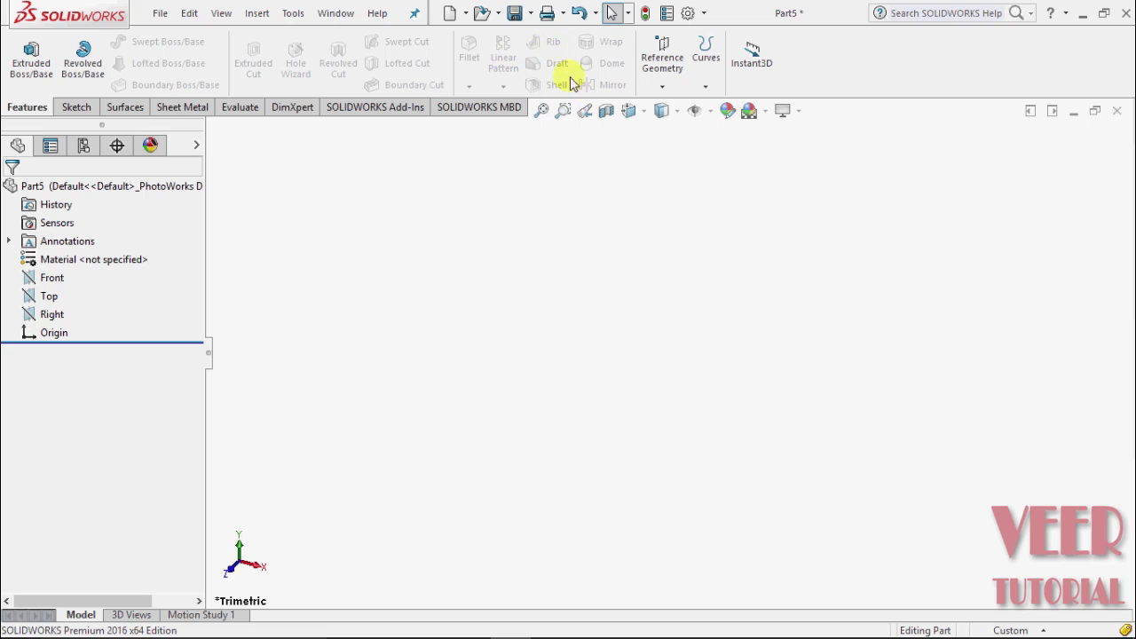
Draw a center rectangle from the origin on the Top plane as the extrusion profile
left_click(27, 61)
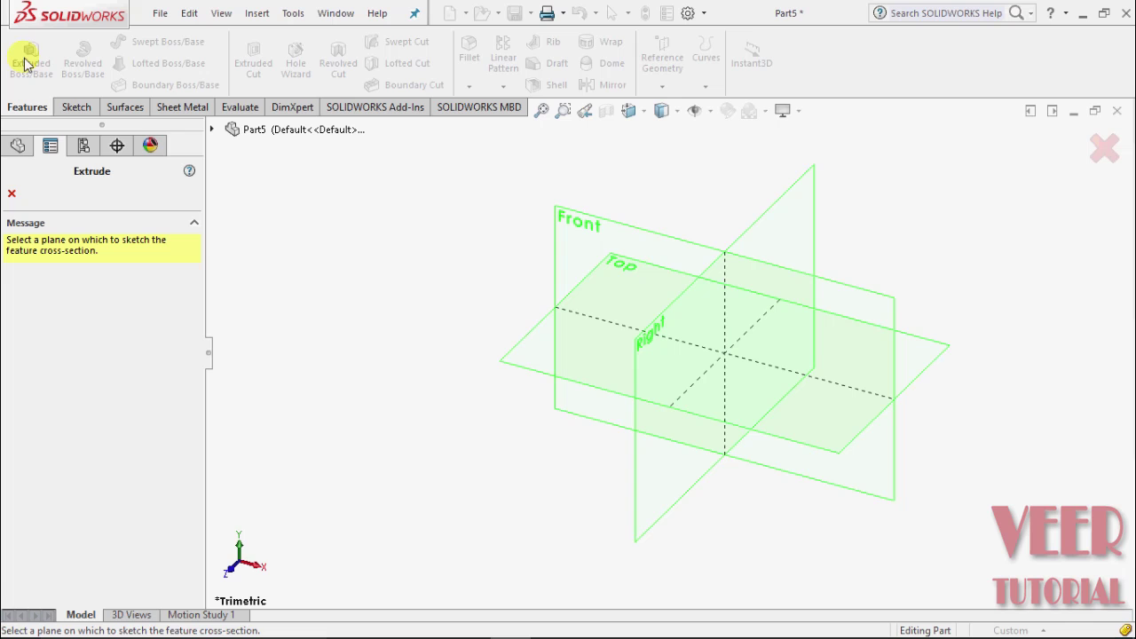
left_click(520, 345)
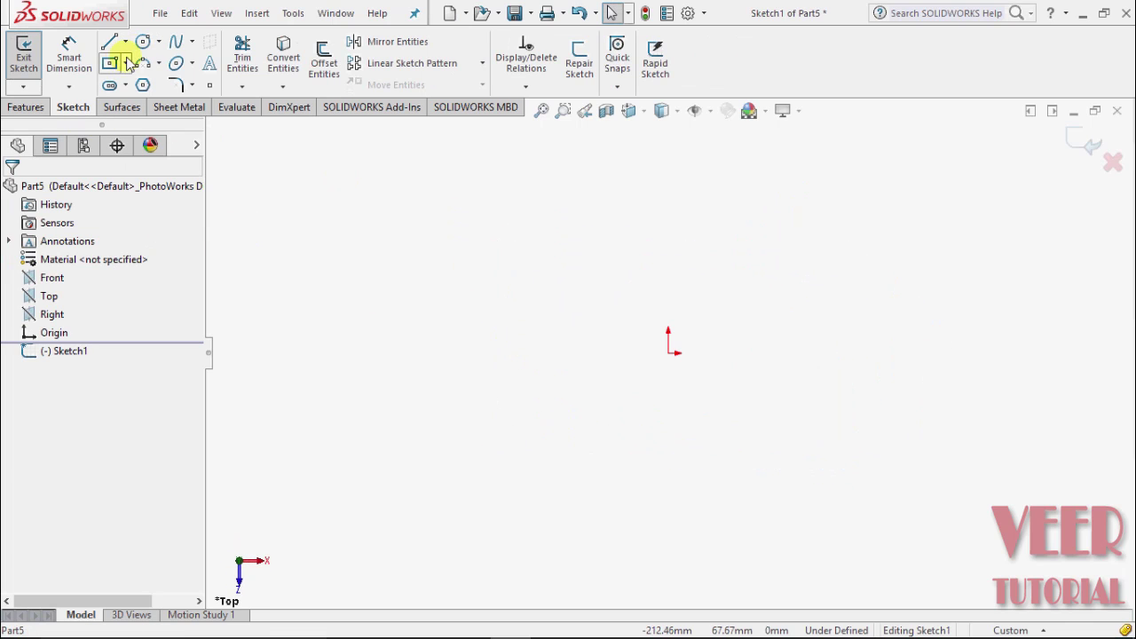
left_click(127, 62)
left_click(160, 106)
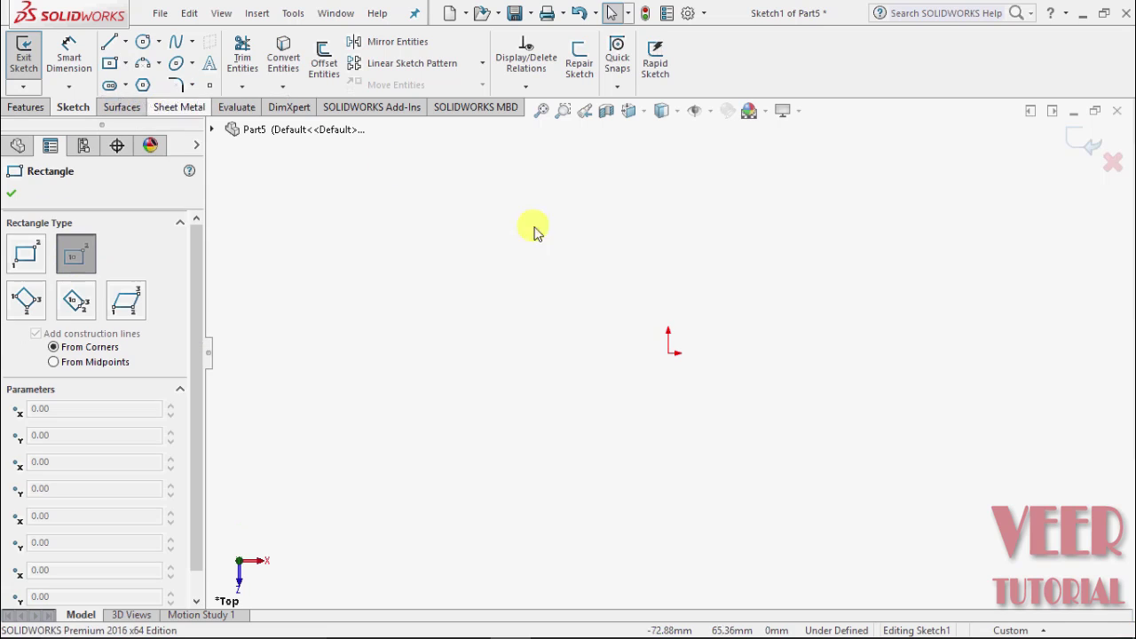
left_click(668, 353)
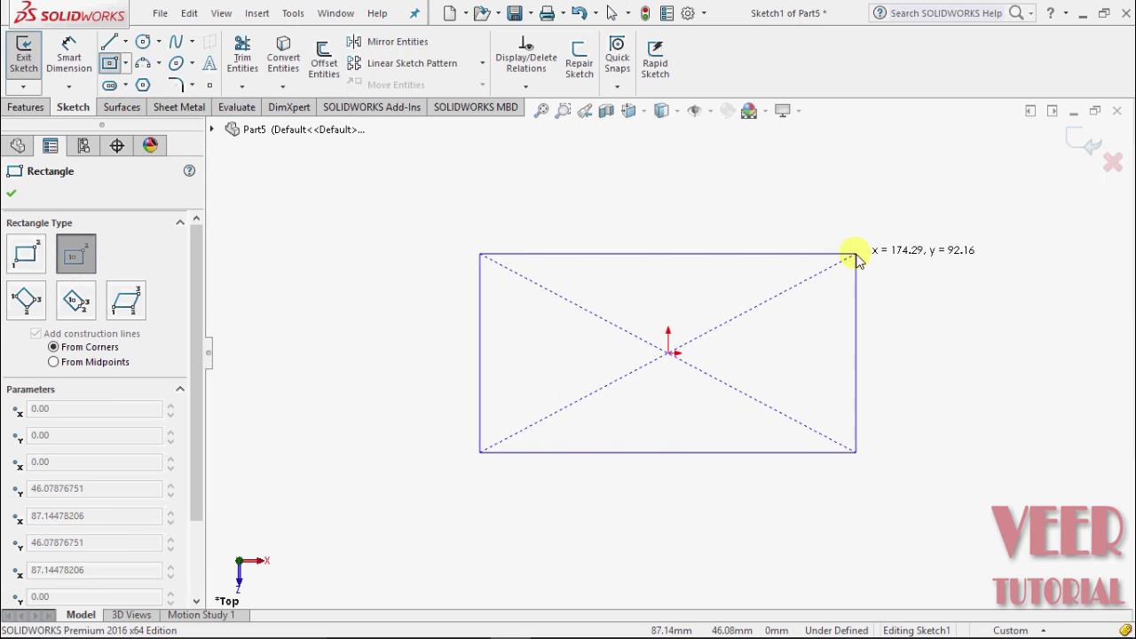
left_click(870, 244)
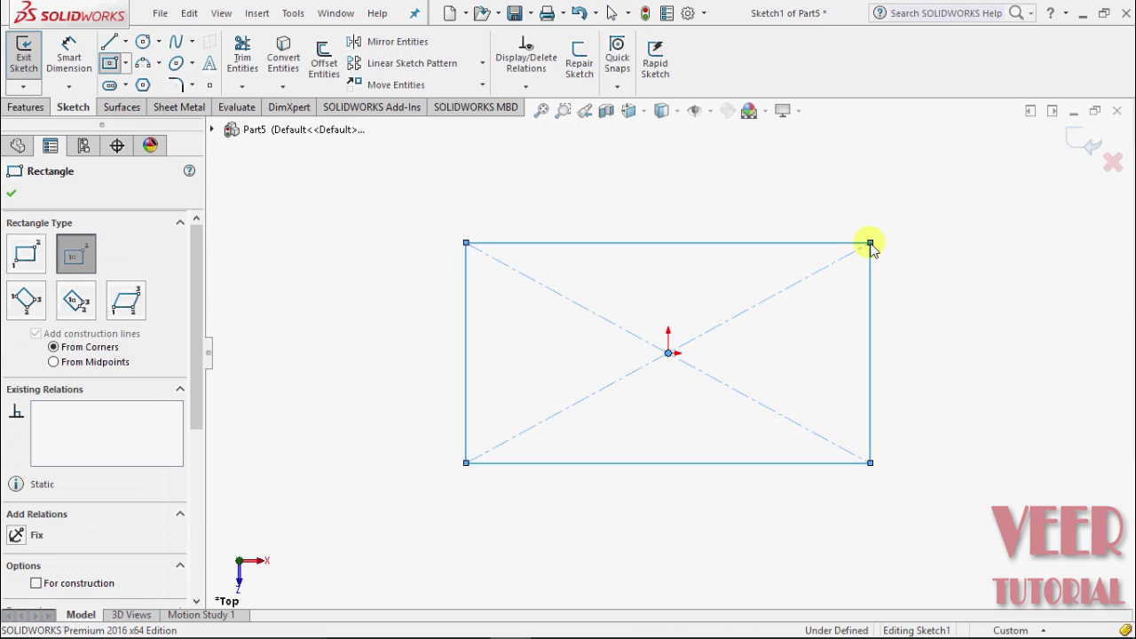
left_click(10, 196)
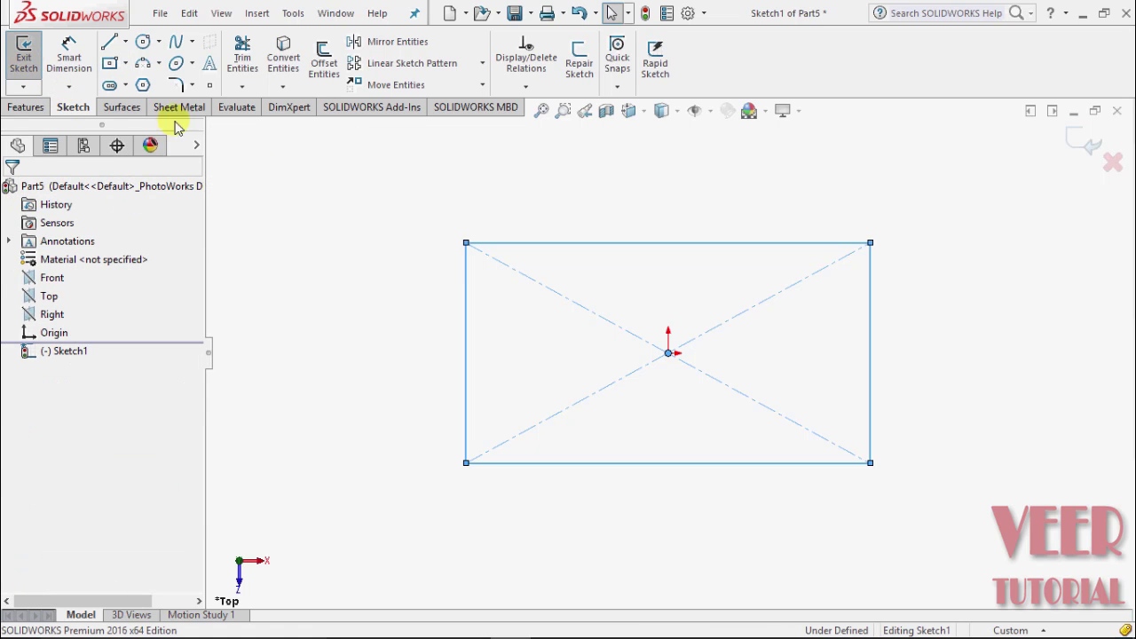
Extrude the rectangle into a solid block with an initial depth of 29 mm
key("e")
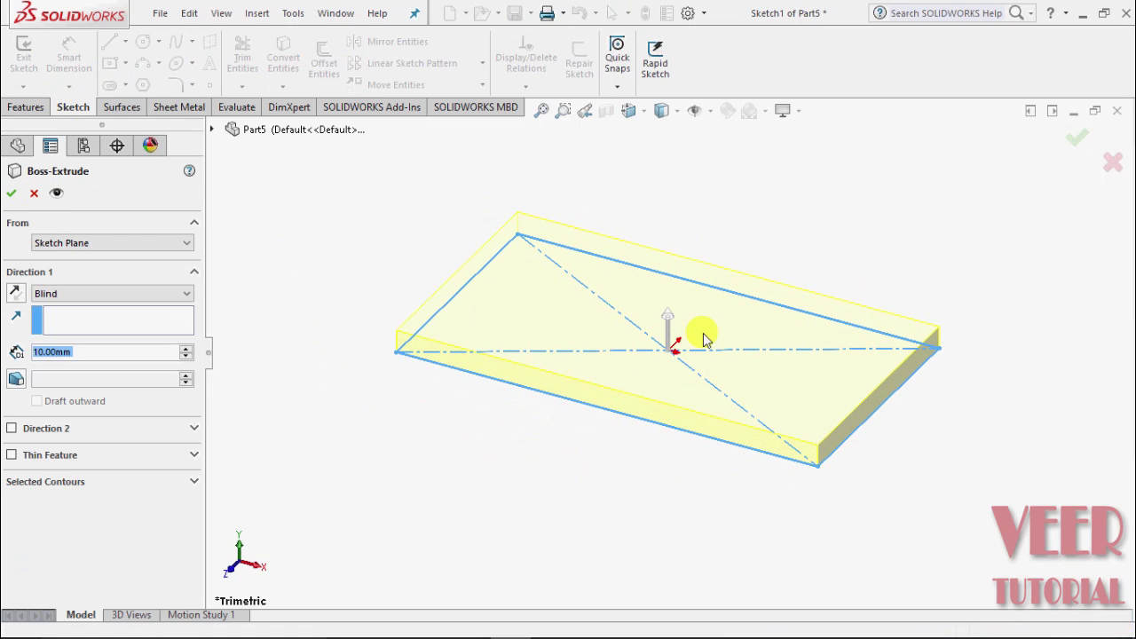
mouse_move(668, 322)
left_mouse_down()
mouse_move(675, 289)
mouse_move(675, 302)
left_mouse_up()
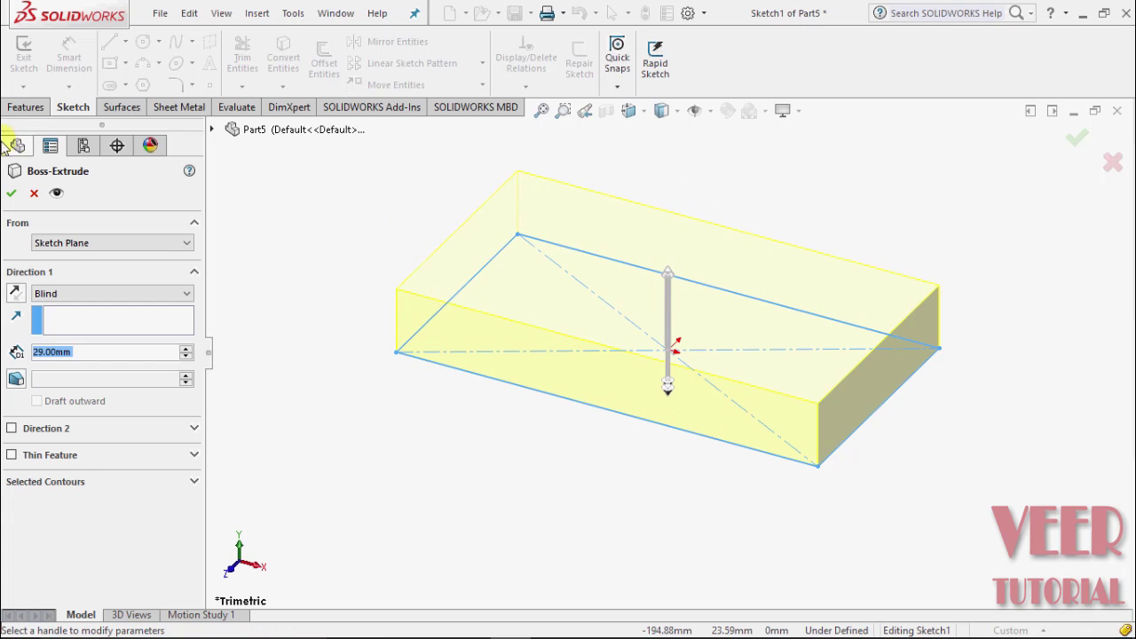
left_click(10, 192)
scroll(529, 538, "down", 2)
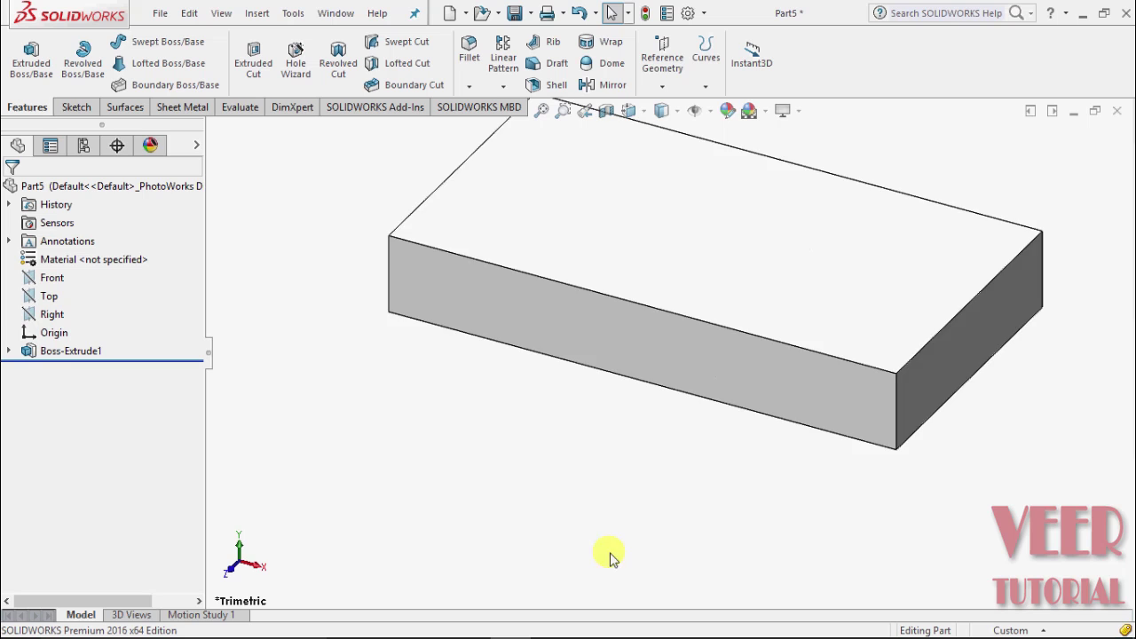
scroll(622, 541, "up", 2)
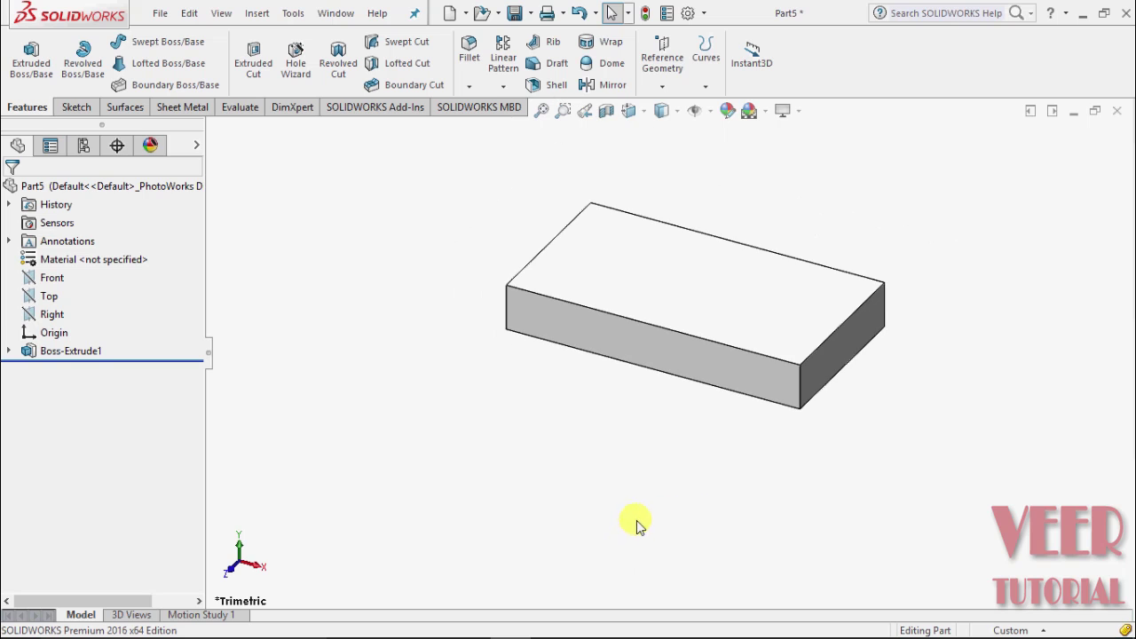
Edit Boss-Extrude1 and deepen the block to 53 mm
left_click(48, 353)
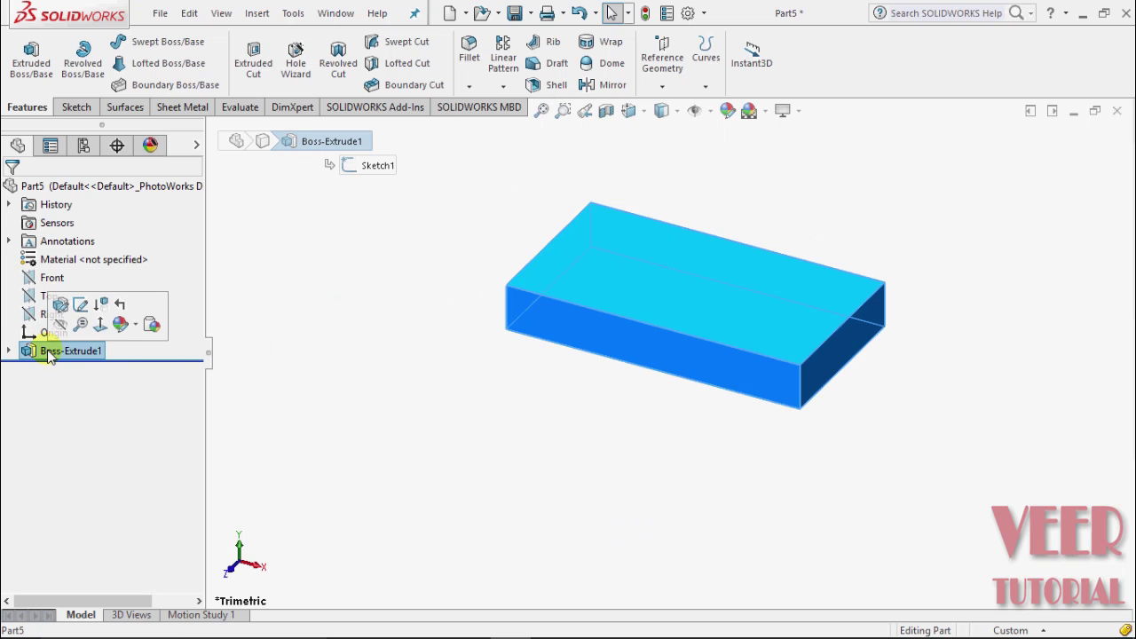
left_click(60, 306)
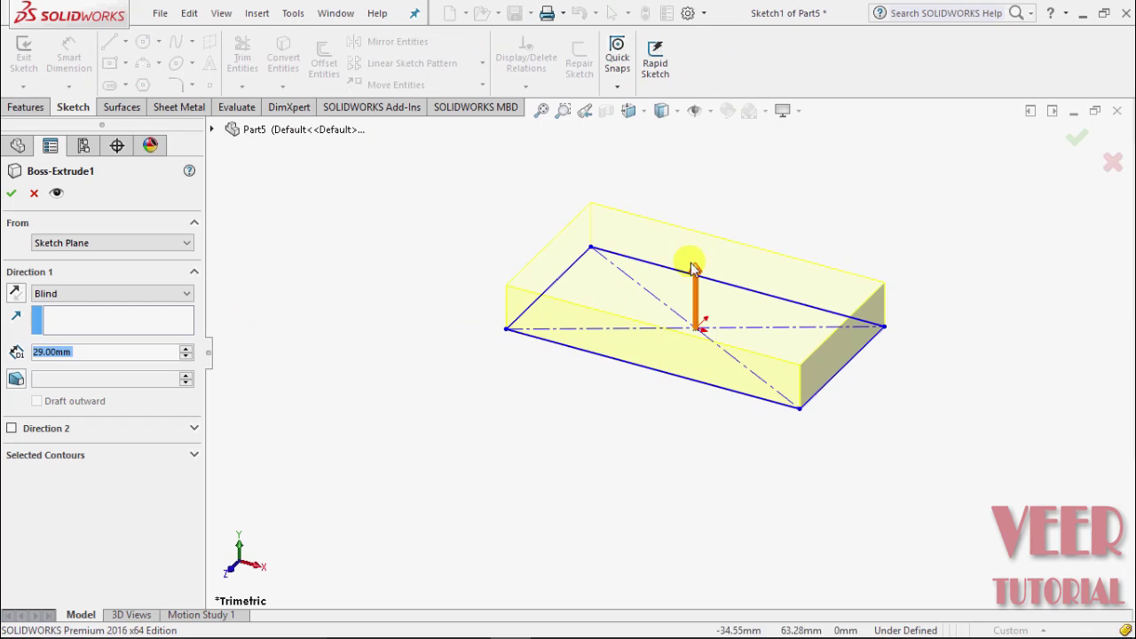
left_click_drag(697, 277, 695, 234)
left_click(12, 193)
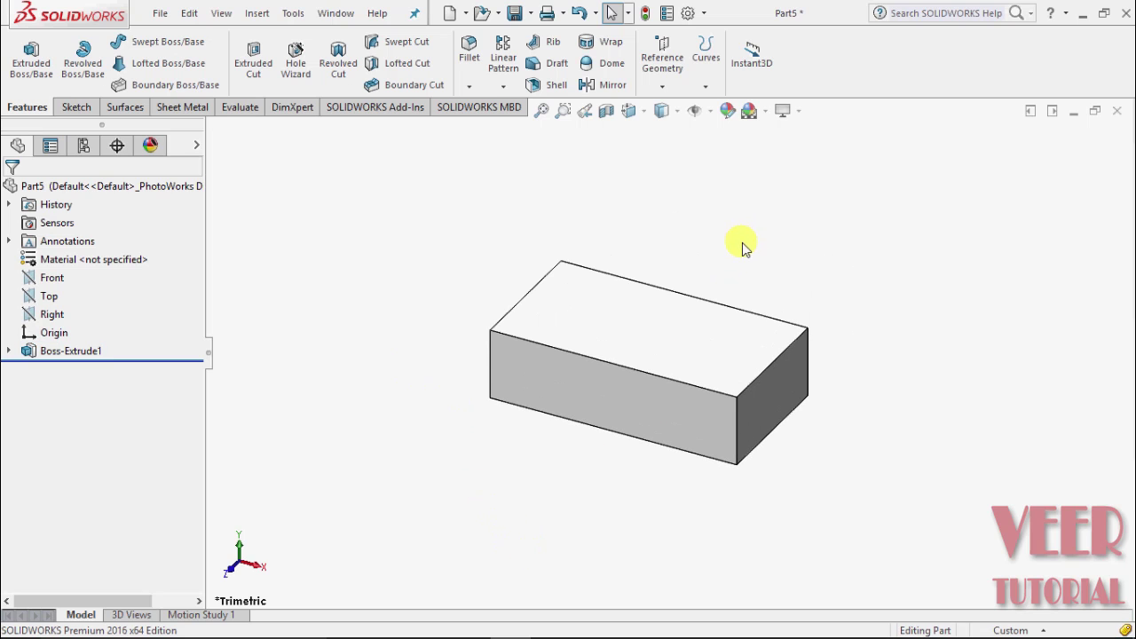
Sketch a circle of radius about 24.6 at the origin on the block's top face and extrude it 75 mm
left_click(22, 67)
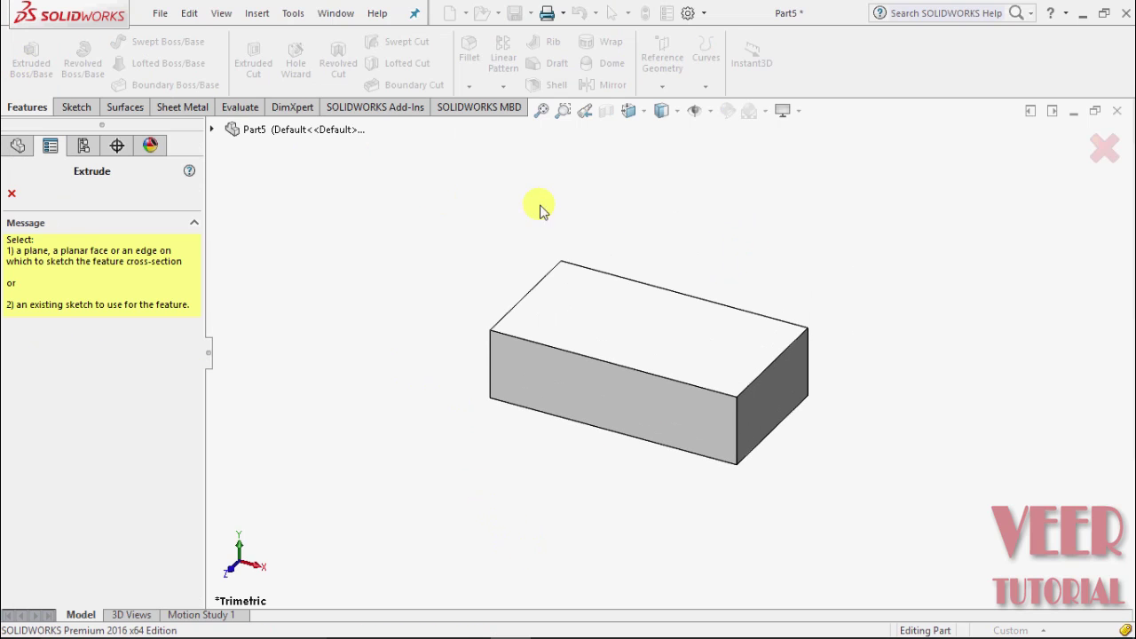
left_click(603, 317)
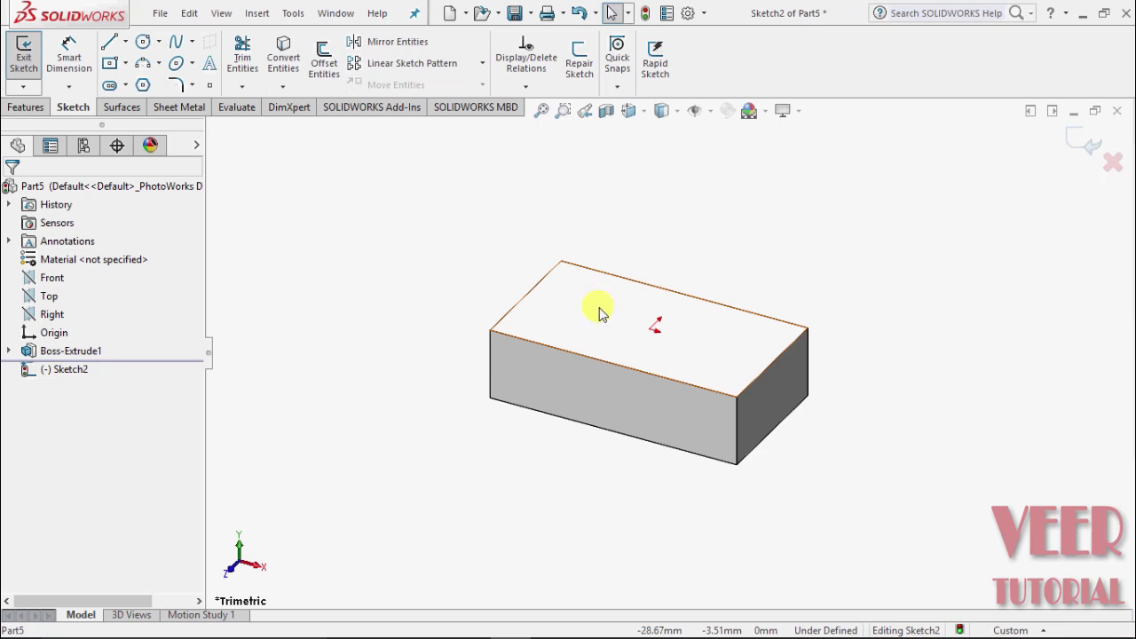
left_click(152, 43)
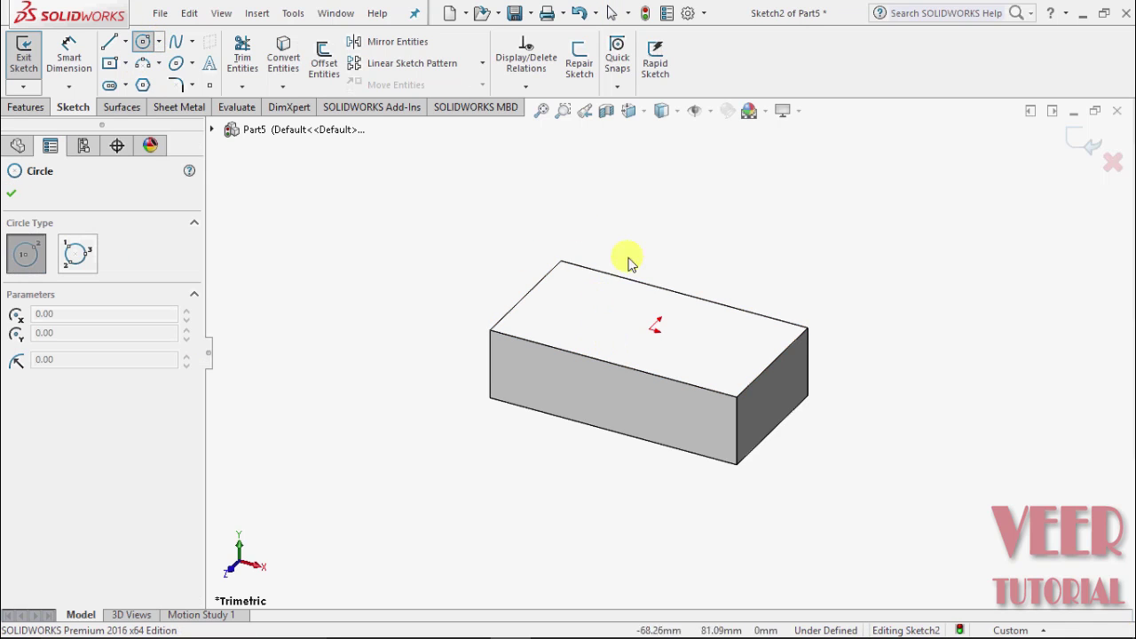
scroll(662, 319, "down", 2)
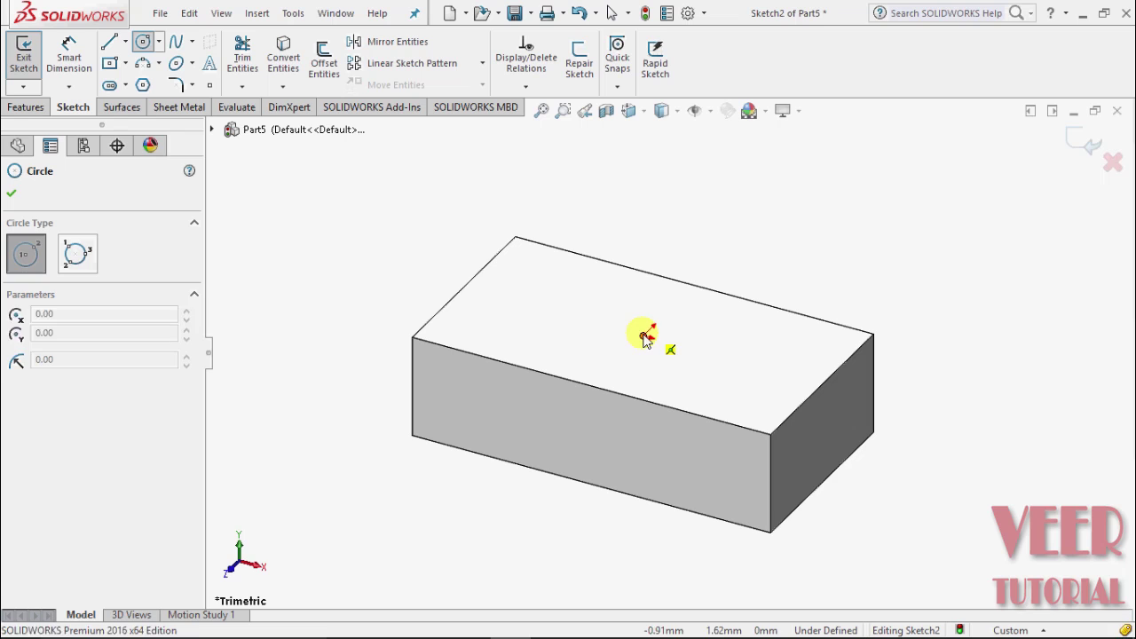
left_click(644, 336)
left_click(668, 311)
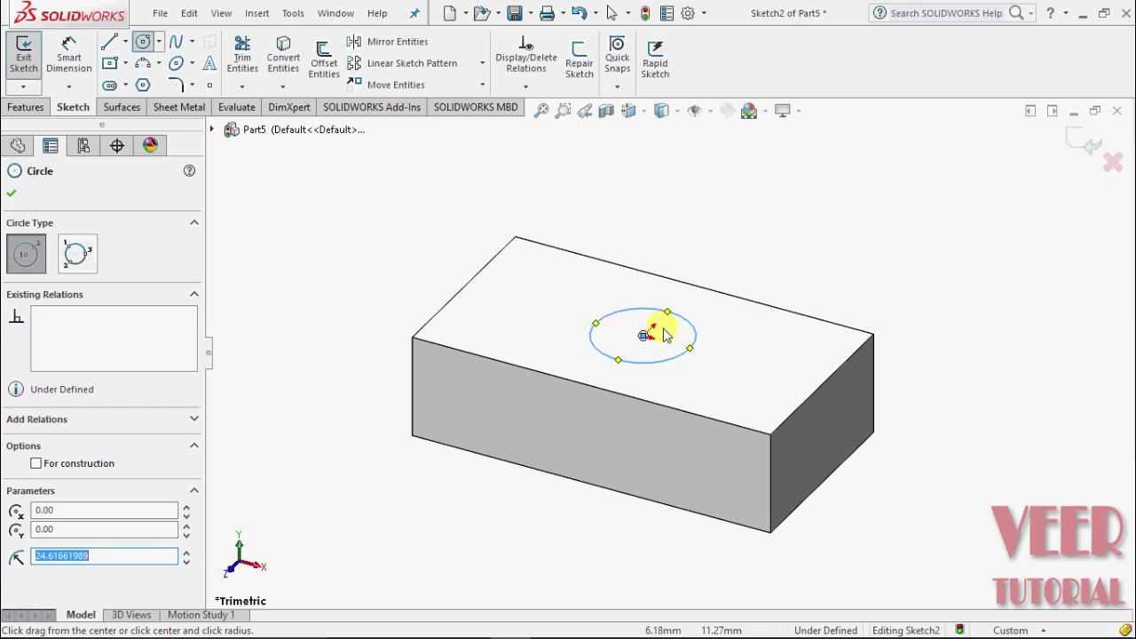
left_click(11, 190)
left_click(11, 192)
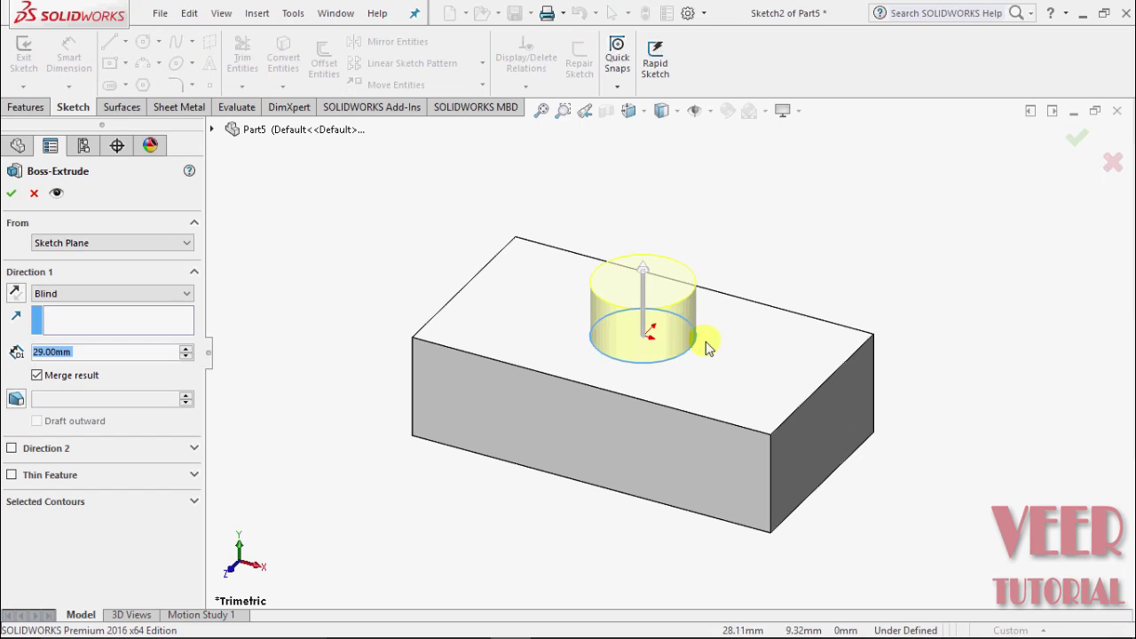
left_click_drag(645, 267, 643, 182)
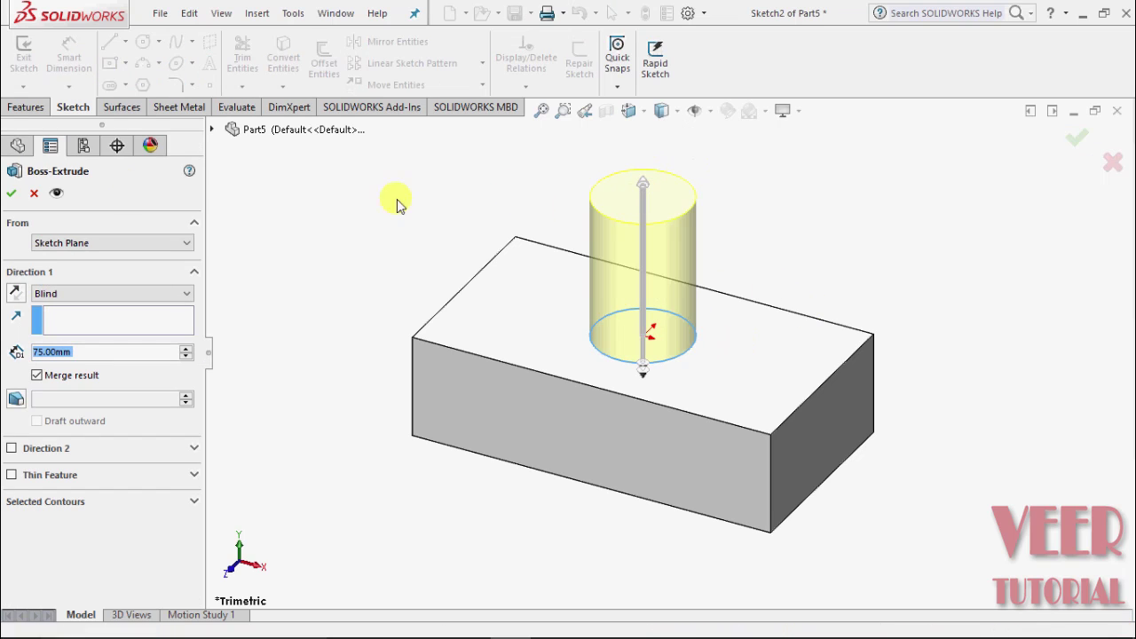
left_click(12, 193)
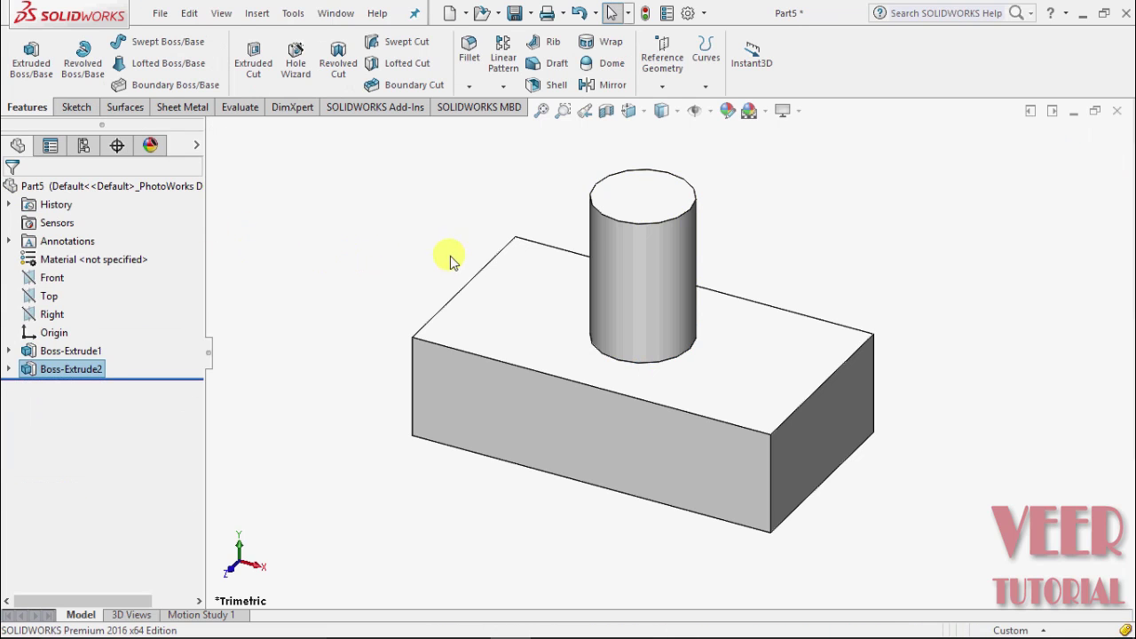
Start a 10 mm FilletXpert fillet on the cylinder's base edge and the block's front and right top edges
left_click(406, 247)
key("f")
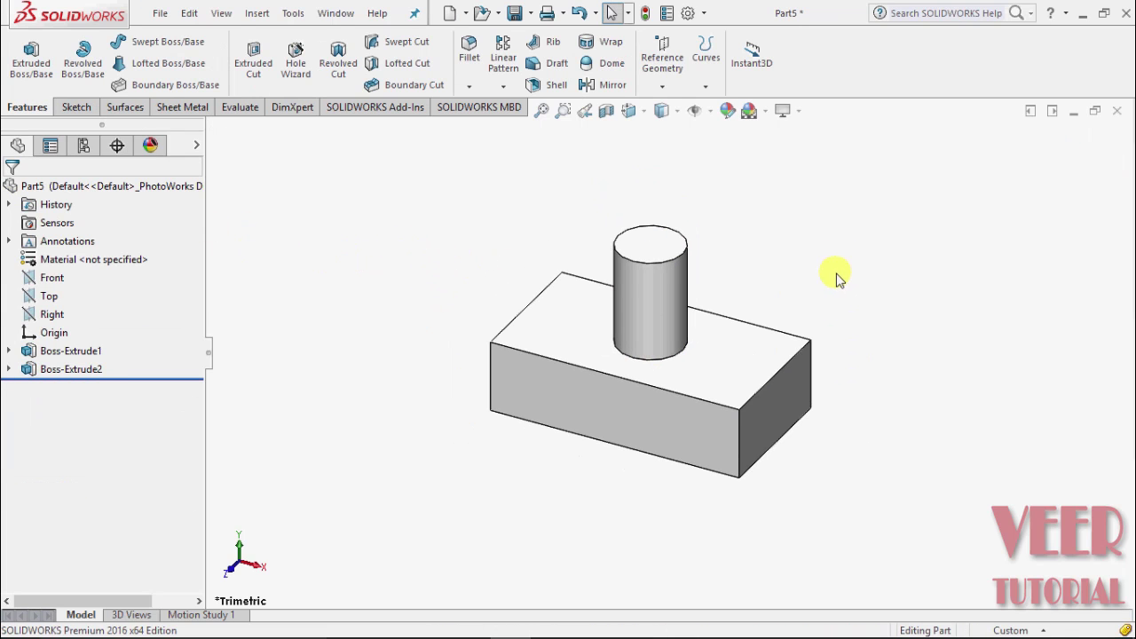
scroll(817, 321, "down", 2)
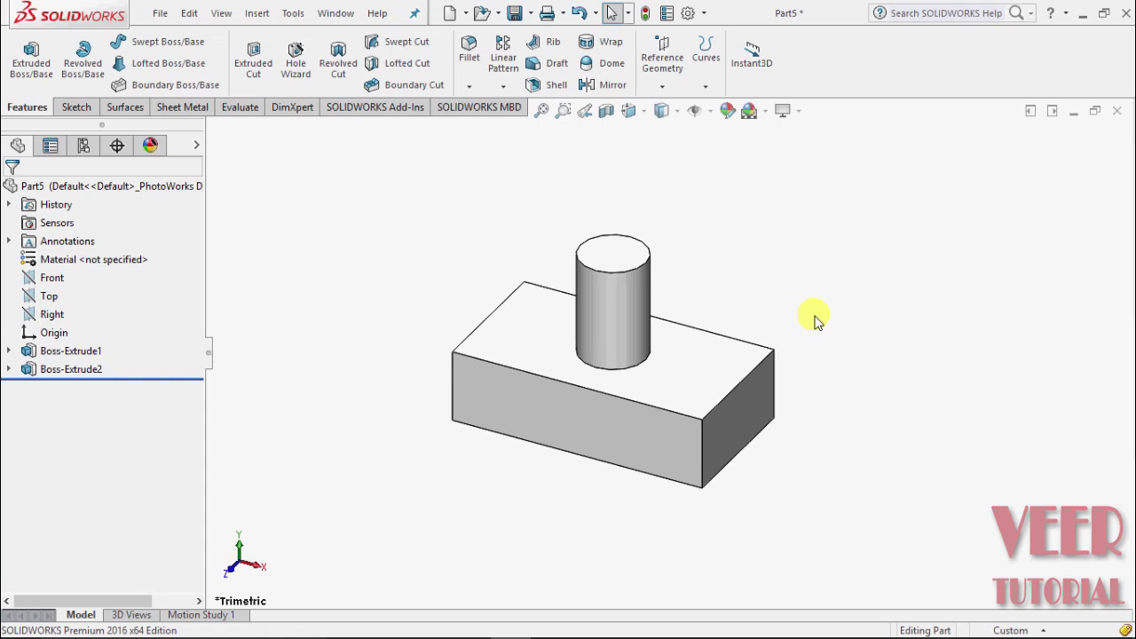
left_click(469, 85)
left_click(494, 121)
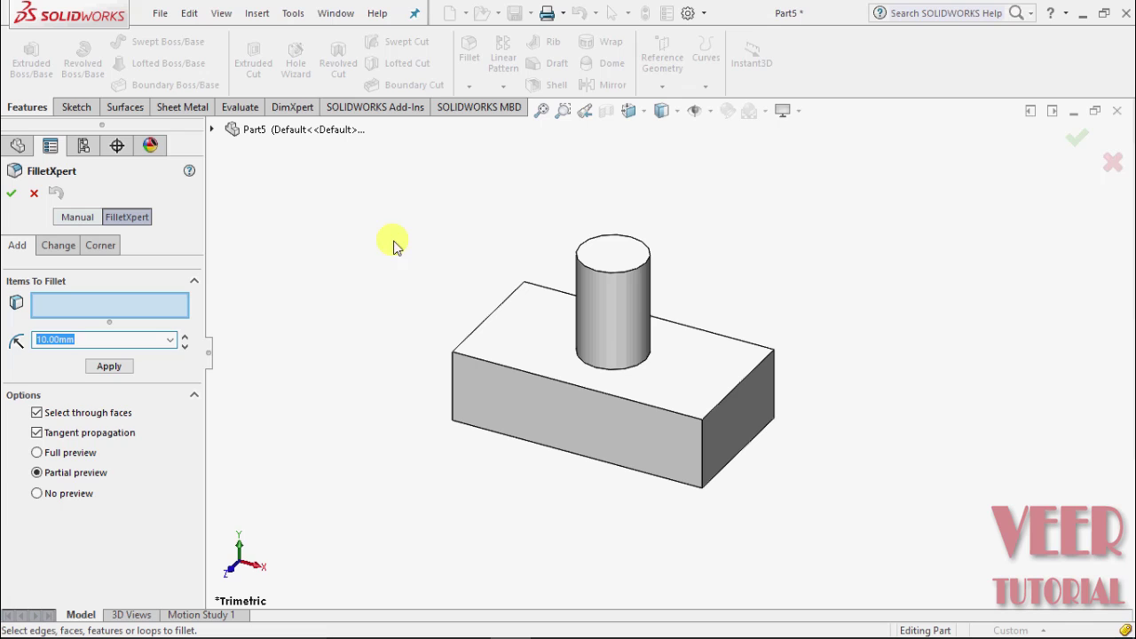
scroll(417, 358, "down", 1)
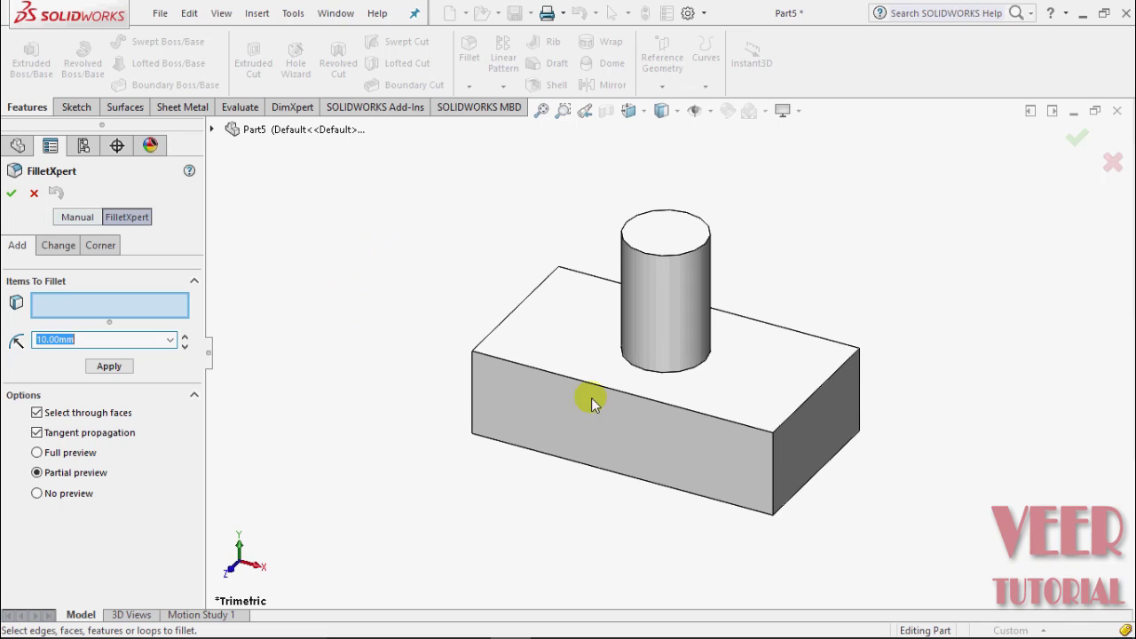
left_click(695, 371)
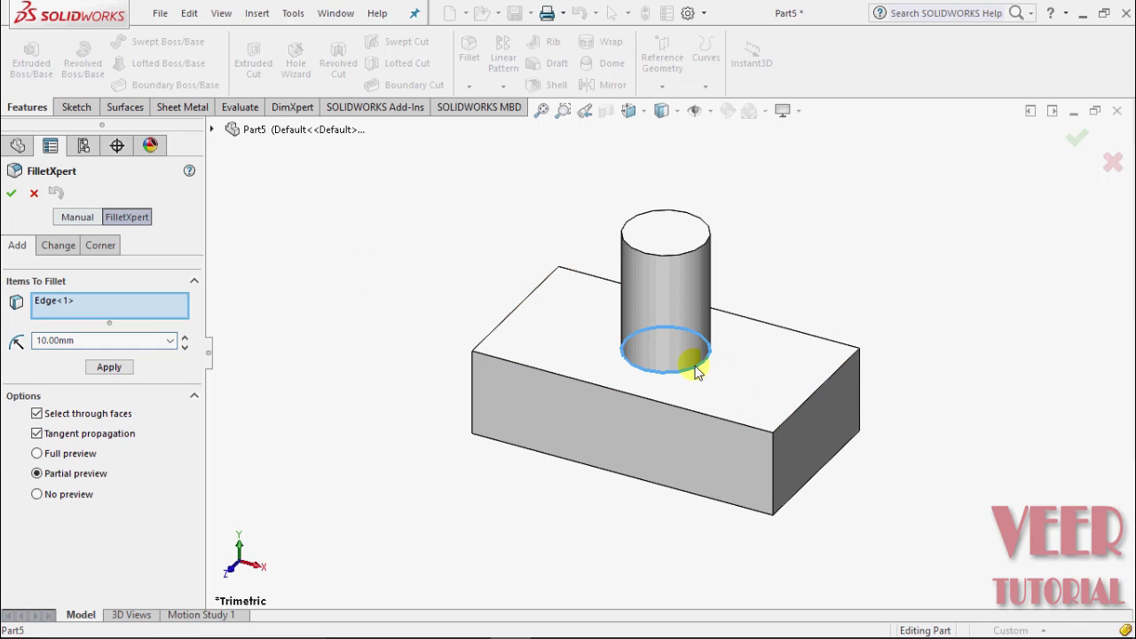
left_click(683, 408)
left_click(808, 401)
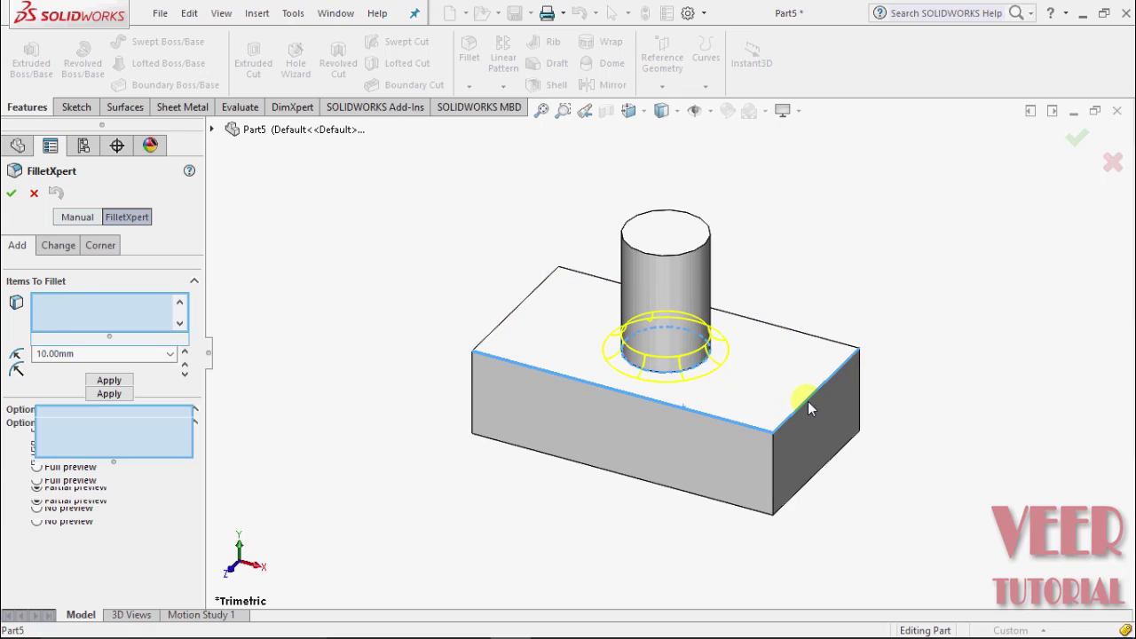
Drop the stray front face, add the cylinder's top rim and block's back and left edges, and apply
left_click(475, 397)
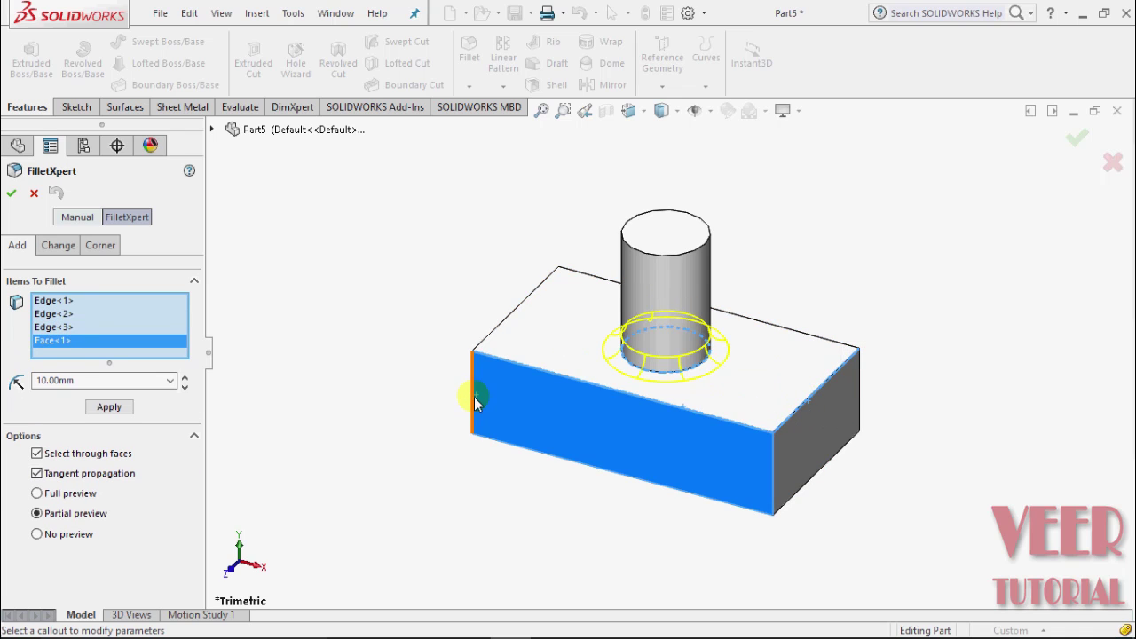
right_click(77, 349)
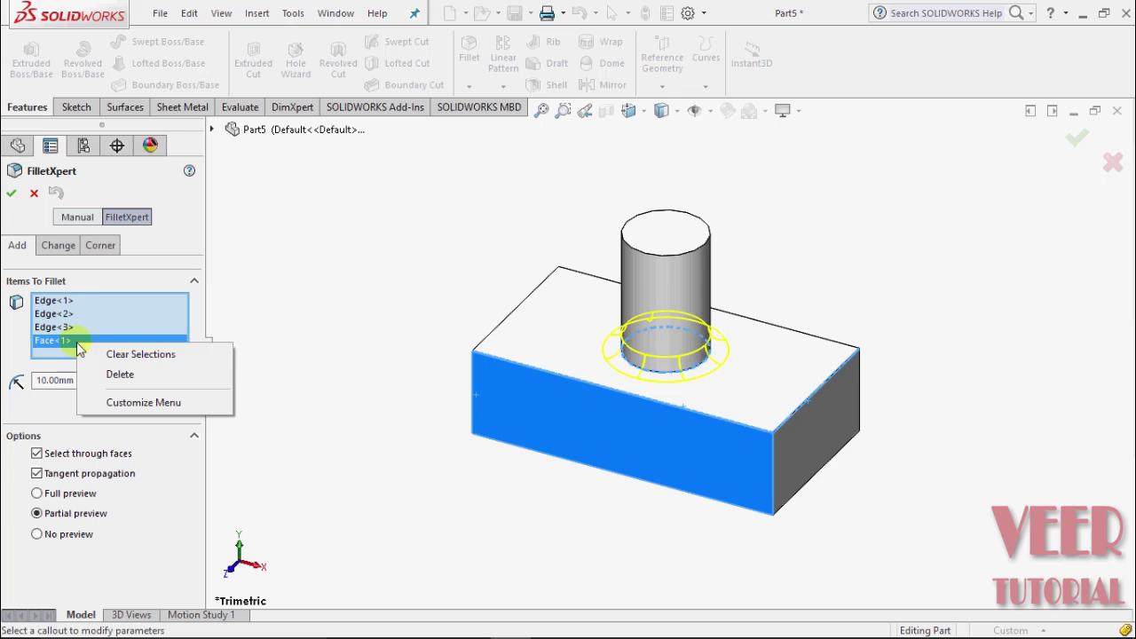
left_click(119, 374)
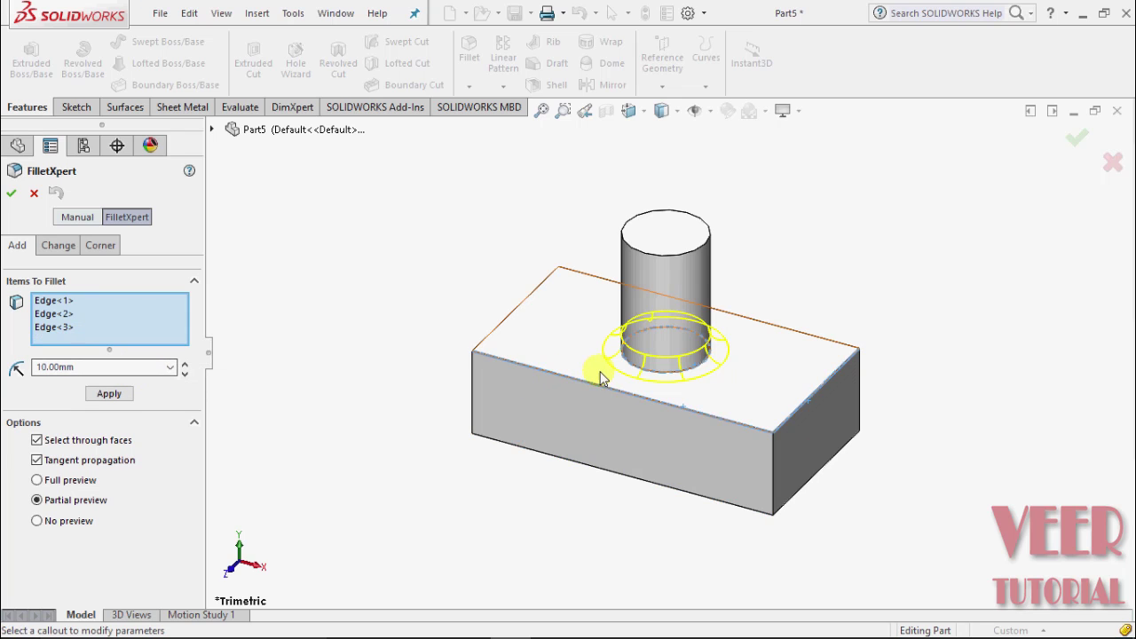
left_click(693, 253)
left_click(834, 341)
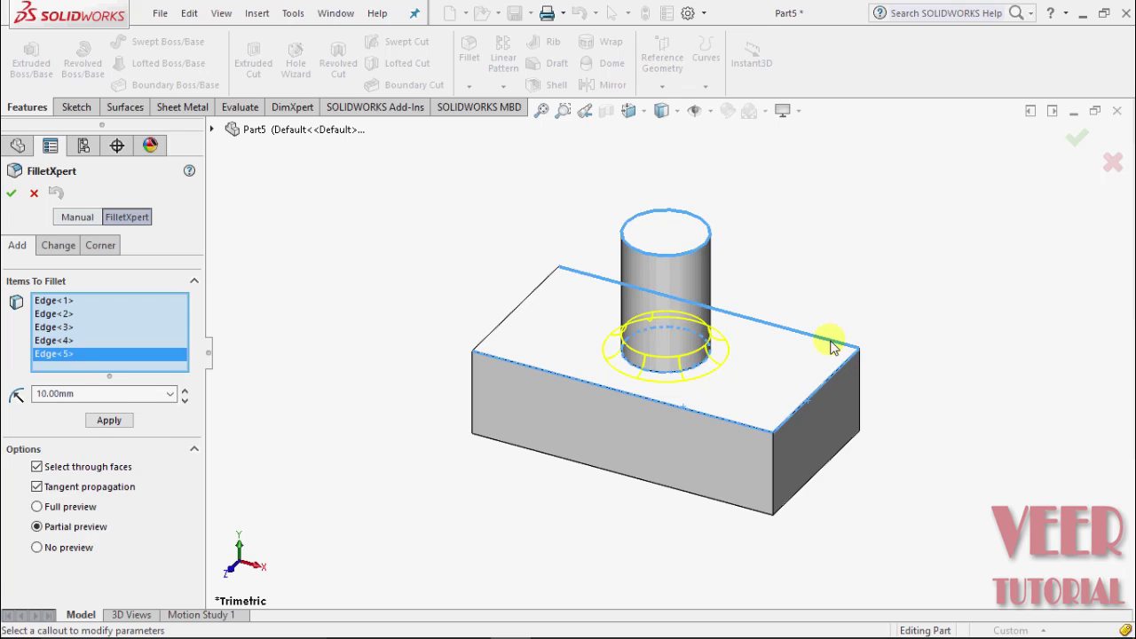
left_click(521, 305)
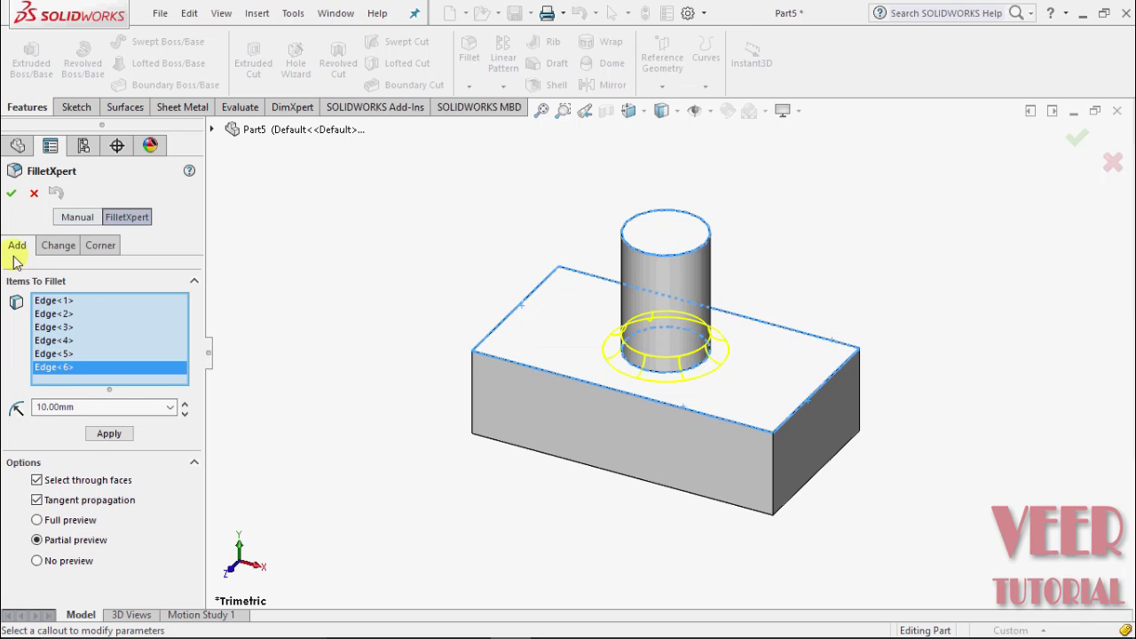
left_click(11, 195)
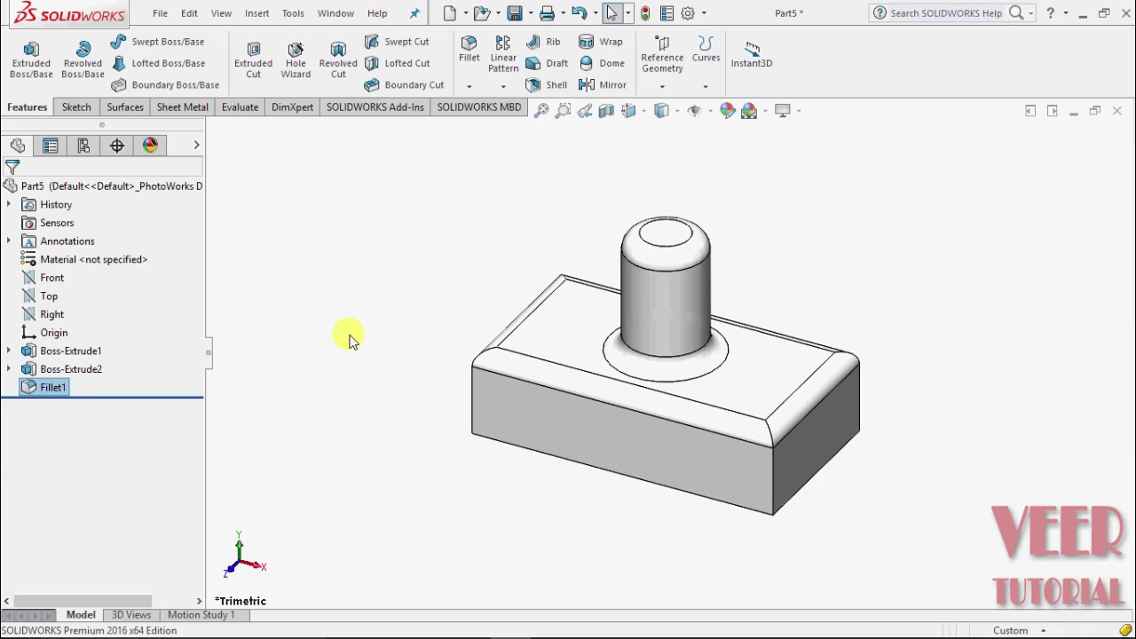
mouse_move(351, 338)
middle_mouse_down()
mouse_move(376, 340)
mouse_move(381, 411)
mouse_move(400, 300)
mouse_move(336, 326)
middle_mouse_up()
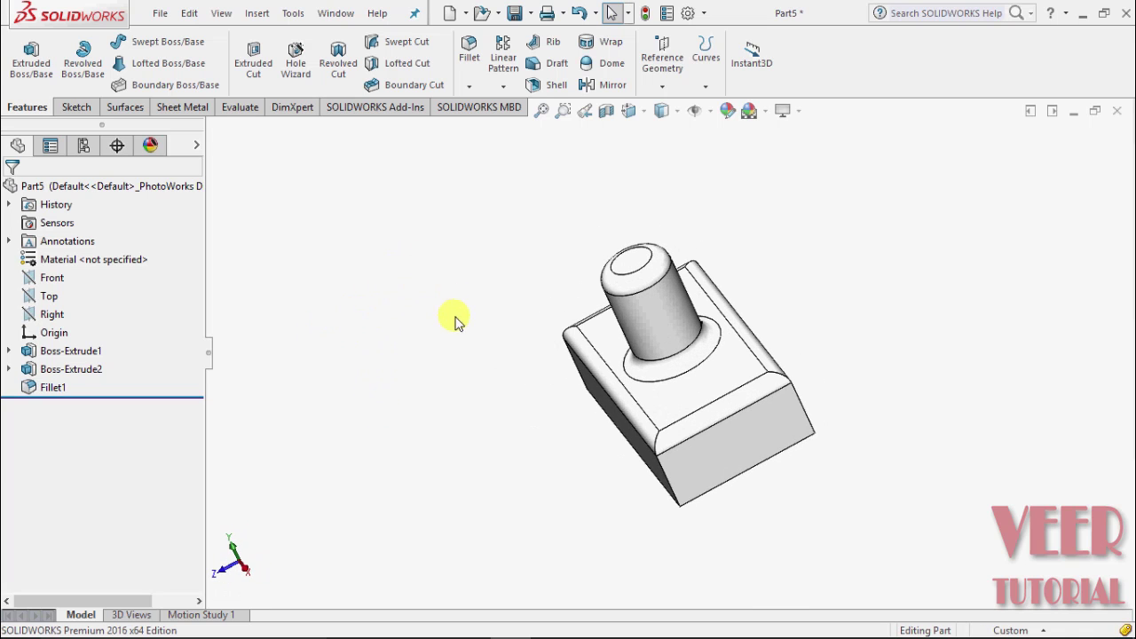
middle_click_drag(454, 321, 386, 284)
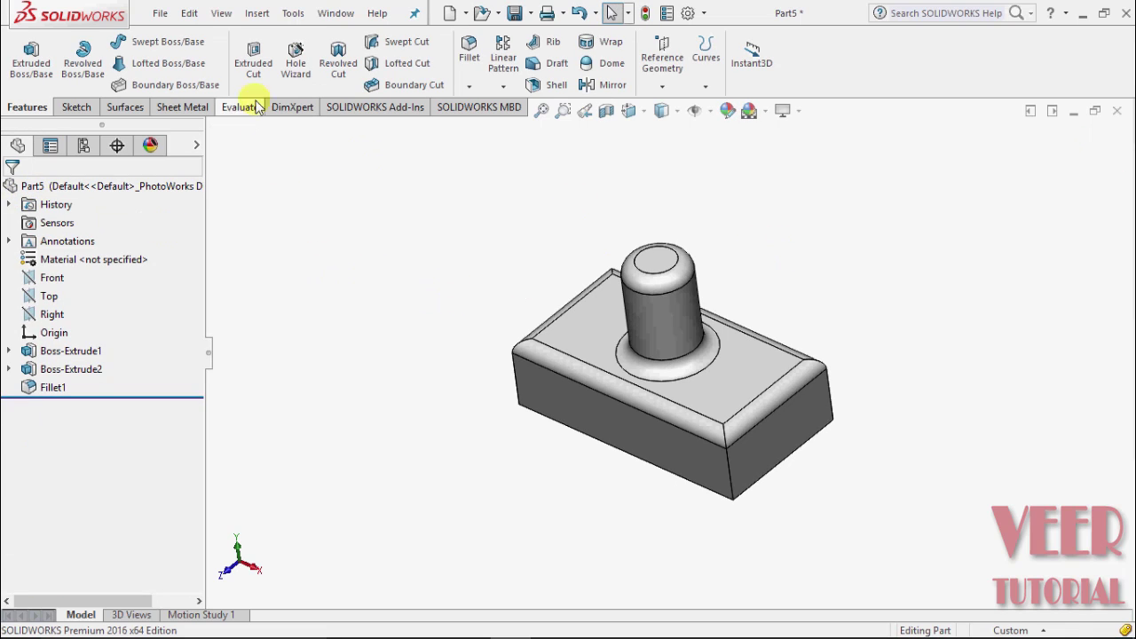
Sketch a circle on the cylinder's top face as the cut profile
left_click(254, 69)
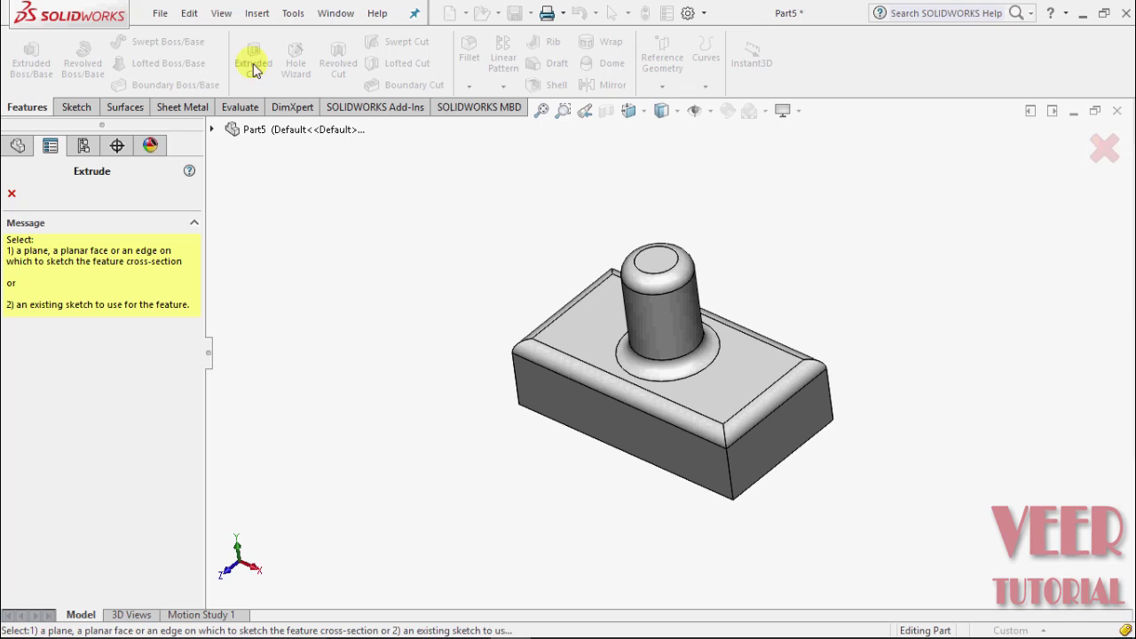
scroll(677, 259, "down", 2)
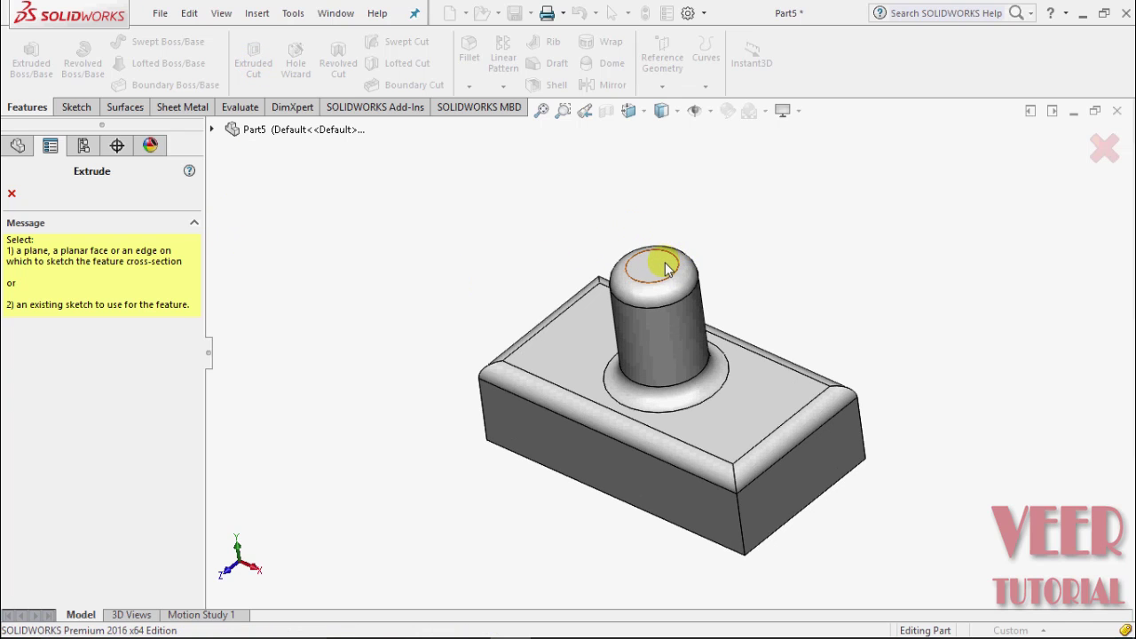
left_click(665, 264)
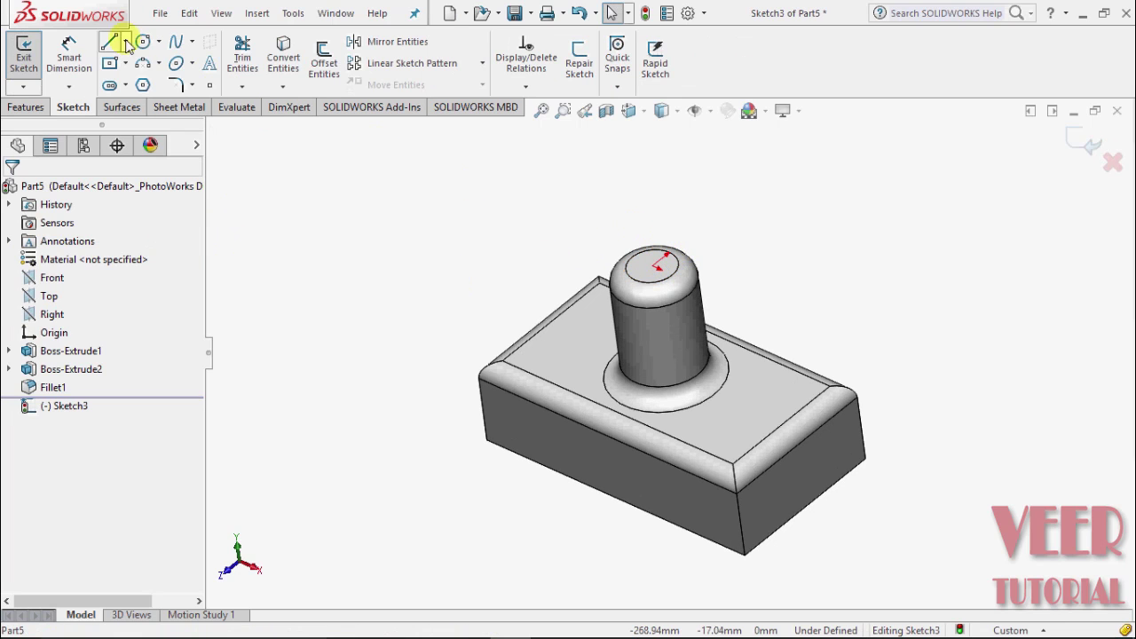
left_click(159, 41)
left_click(168, 66)
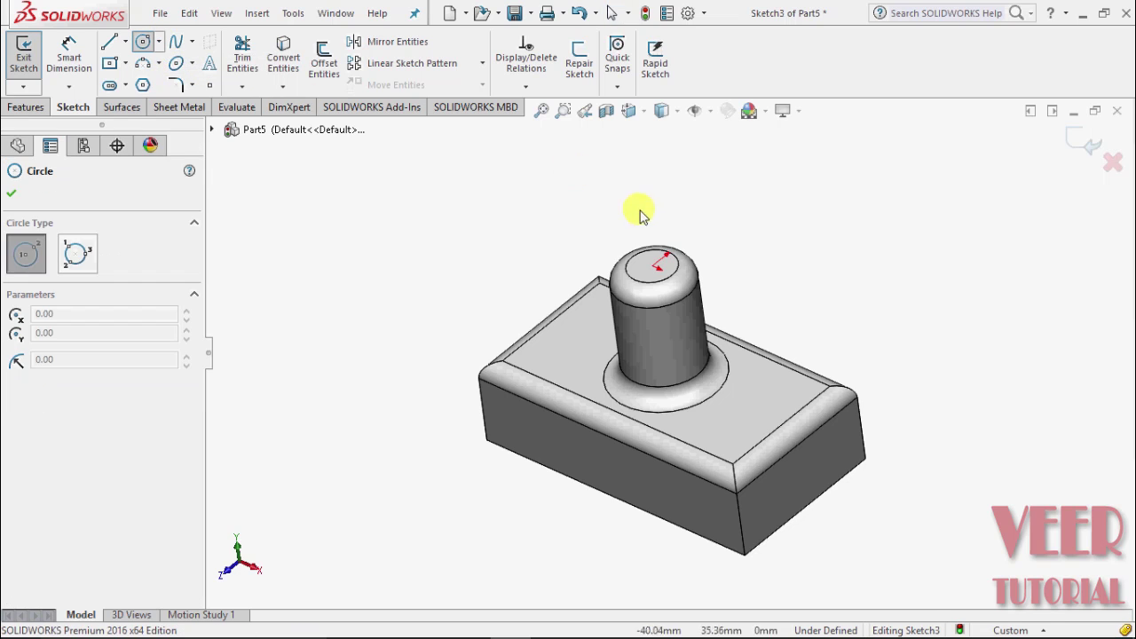
scroll(642, 213, "down", 2)
left_click(659, 296)
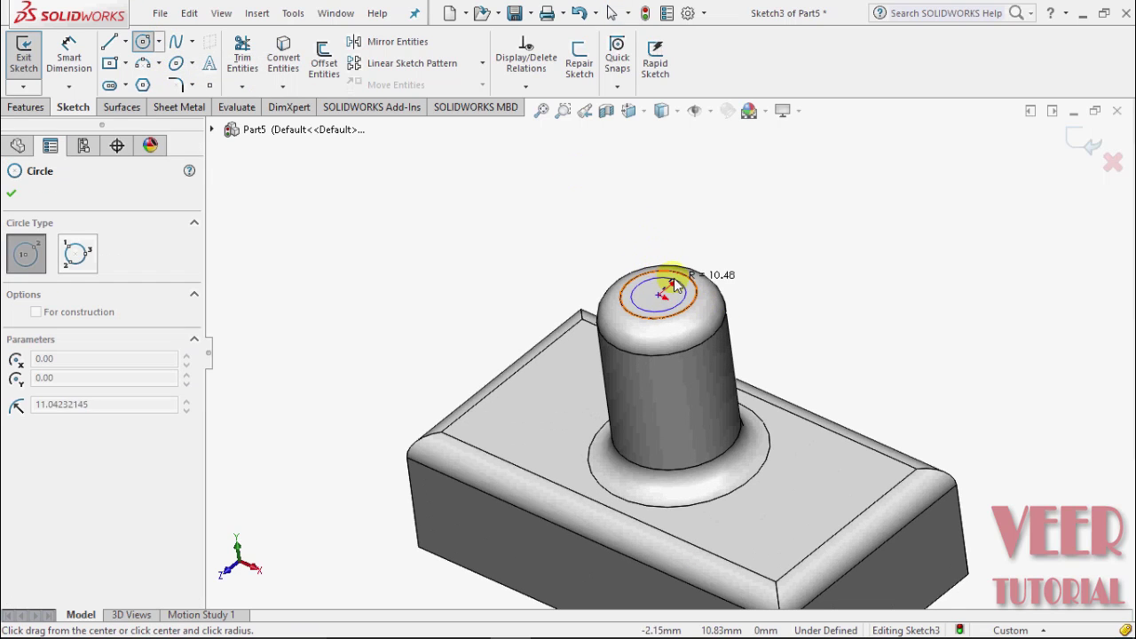
left_click(688, 282)
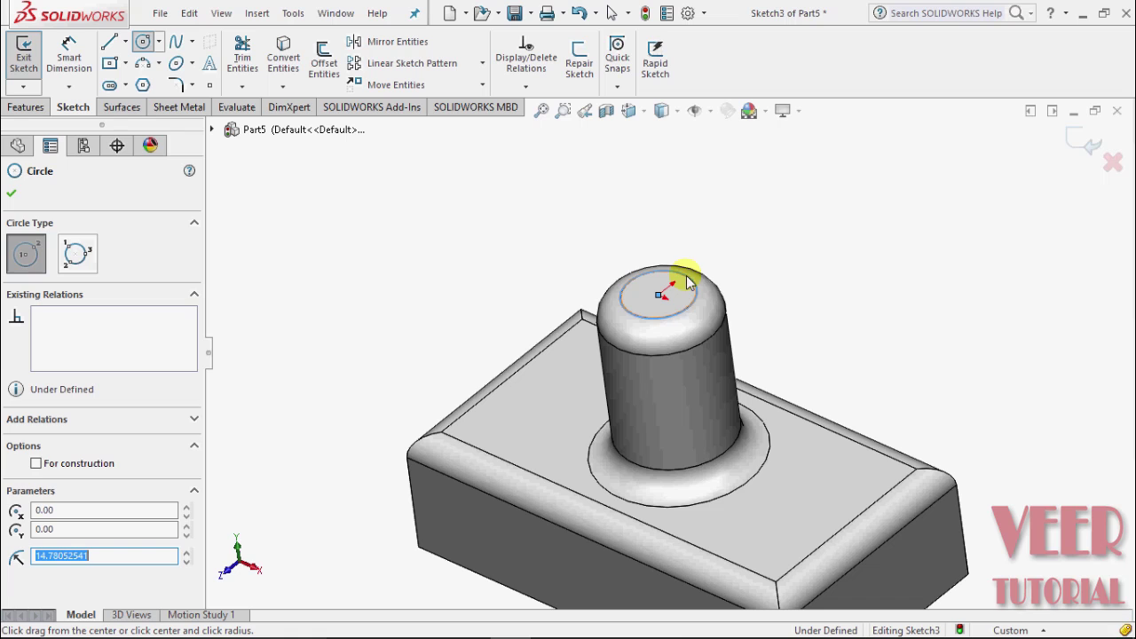
left_click(11, 192)
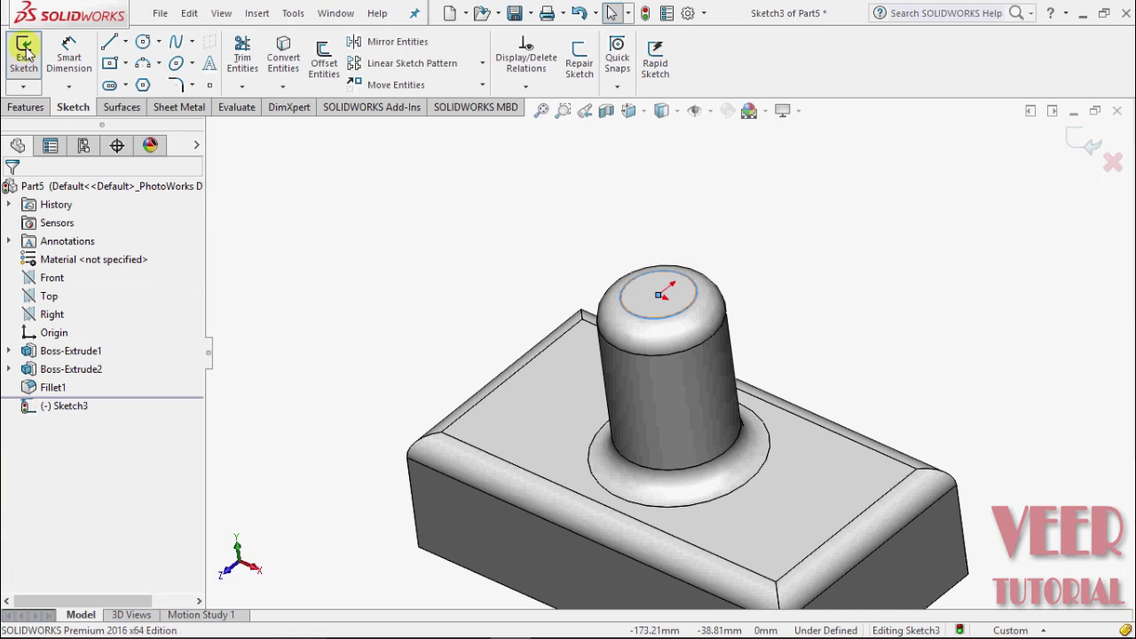
Extrude-cut the circle 229 mm down through the part to hollow the cylinder
key("e")
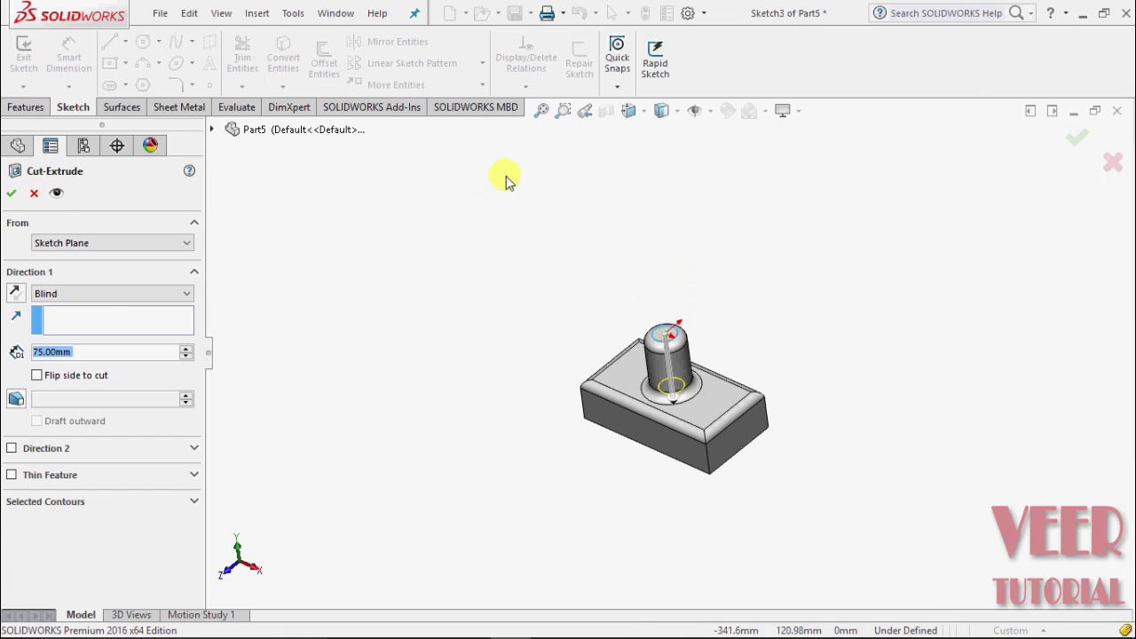
scroll(685, 407, "down", 3)
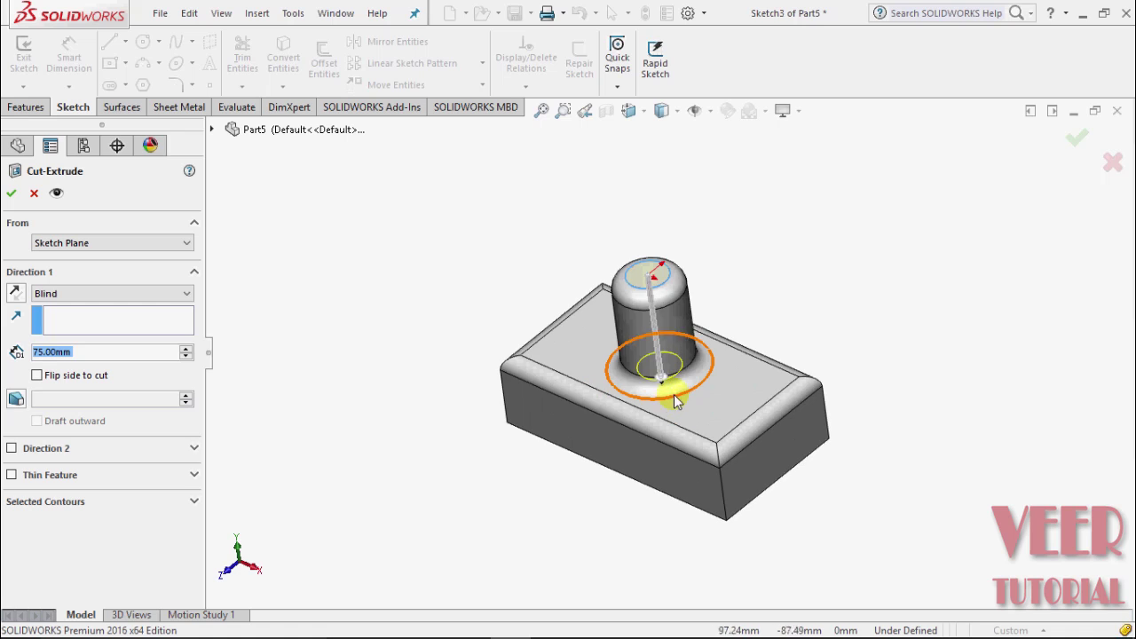
left_click_drag(665, 392, 685, 565)
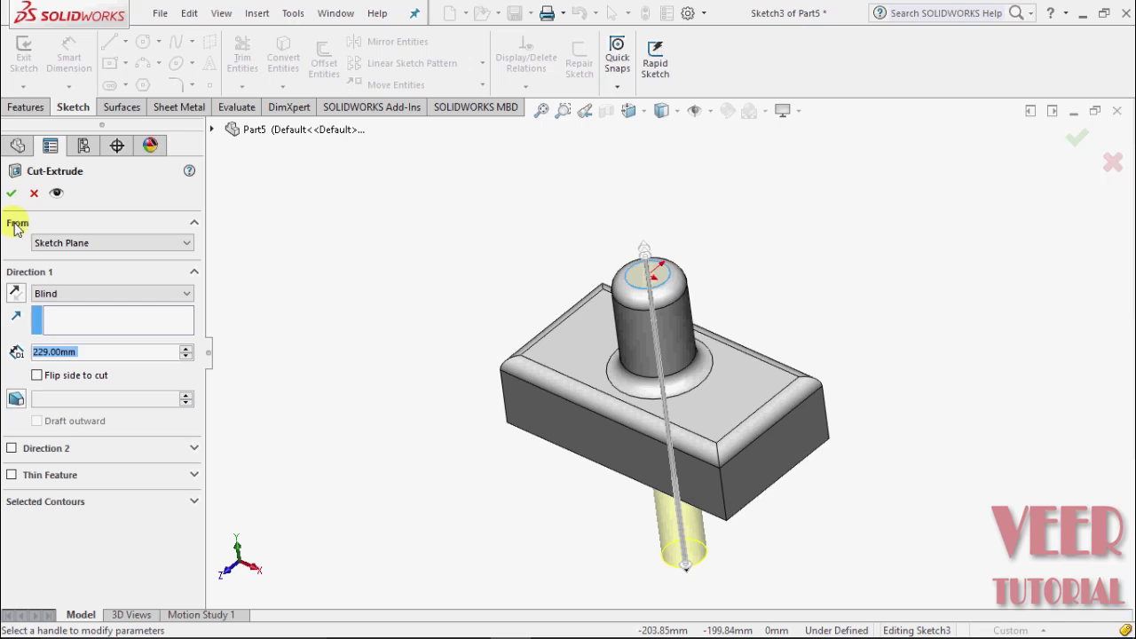
left_click(11, 192)
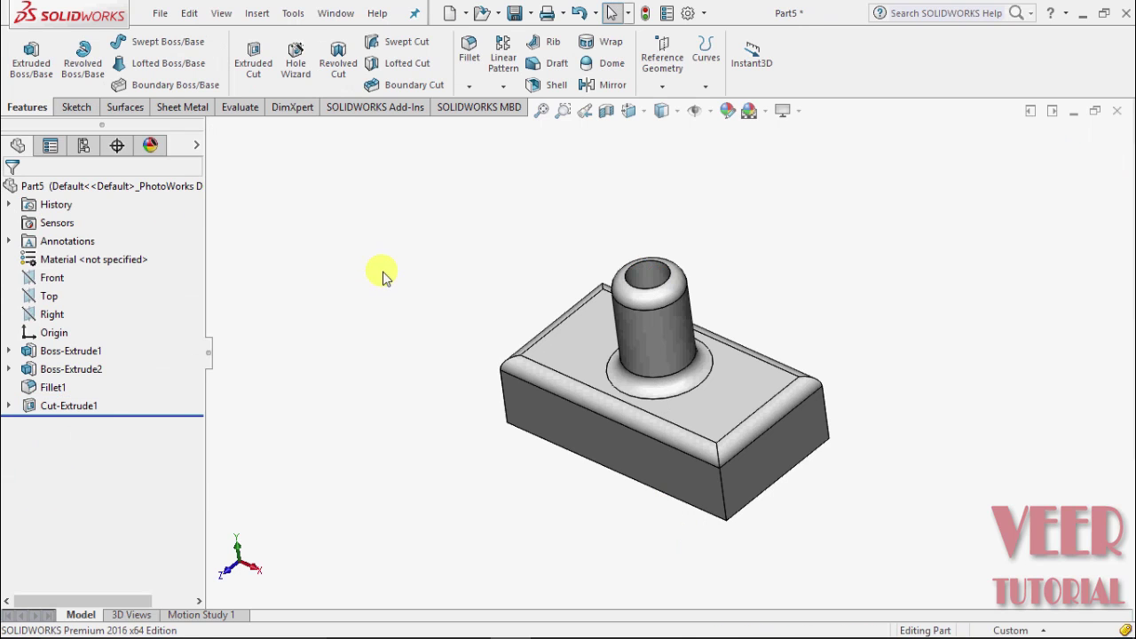
Shell the part with a 3 mm wall thickness and no faces removed
scroll(427, 311, "up", 3)
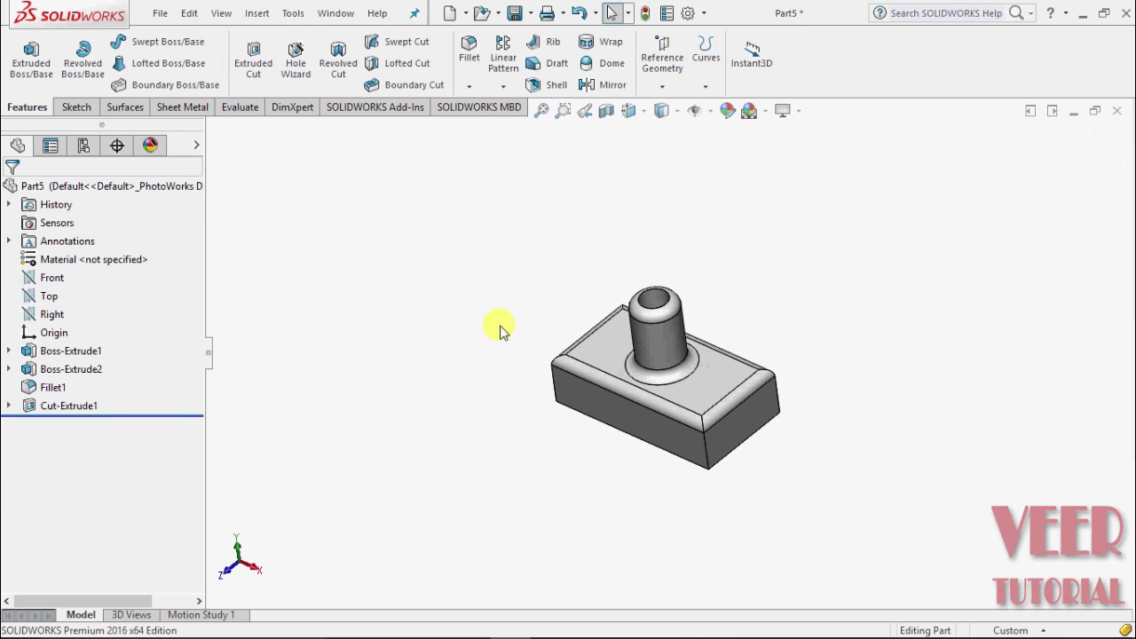
middle_click_drag(500, 330, 510, 287)
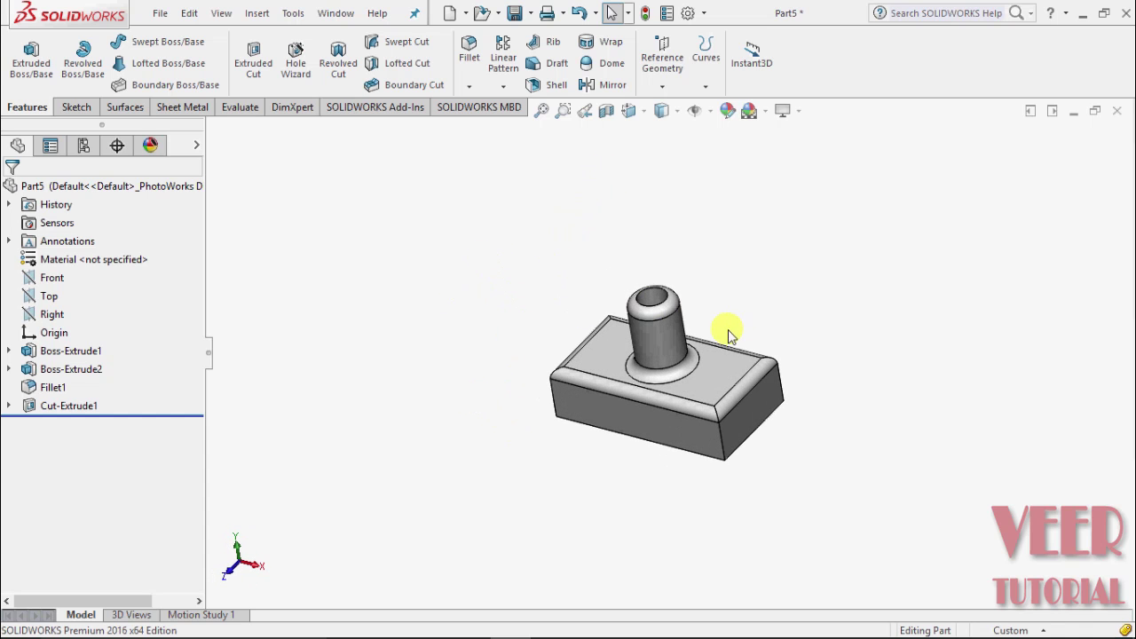
scroll(728, 336, "down", 2)
left_click(545, 85)
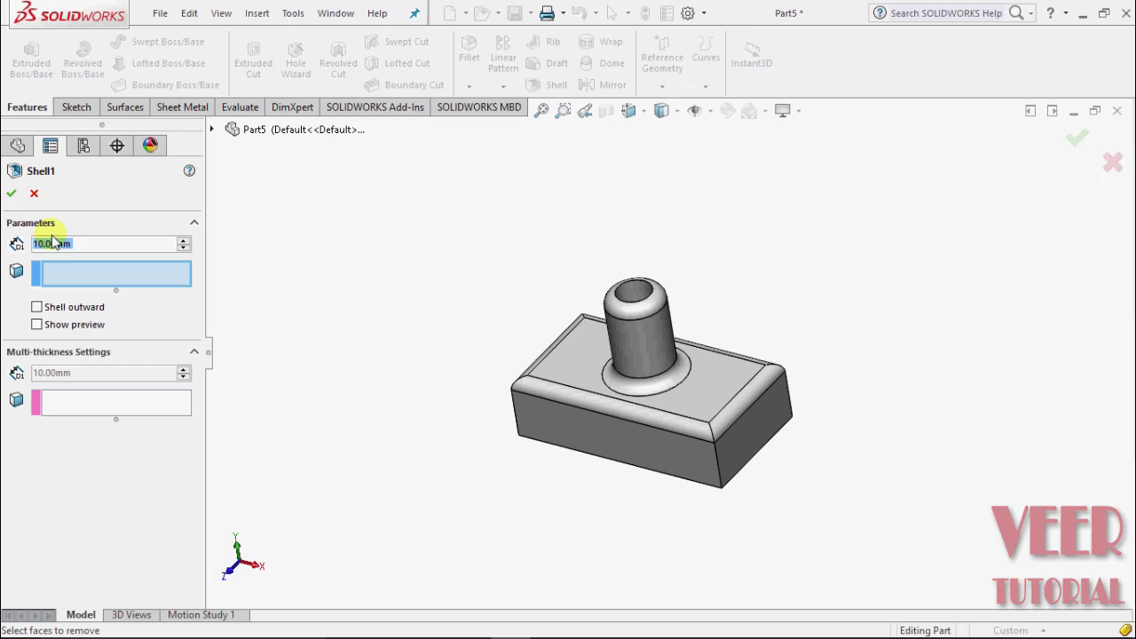
type("3")
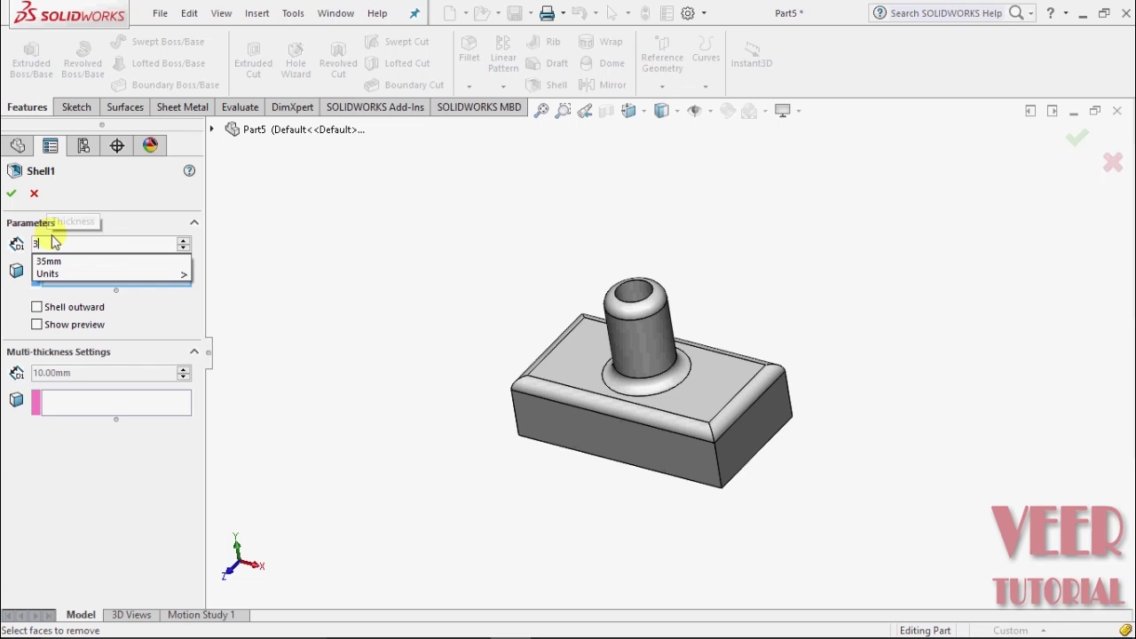
key("Return")
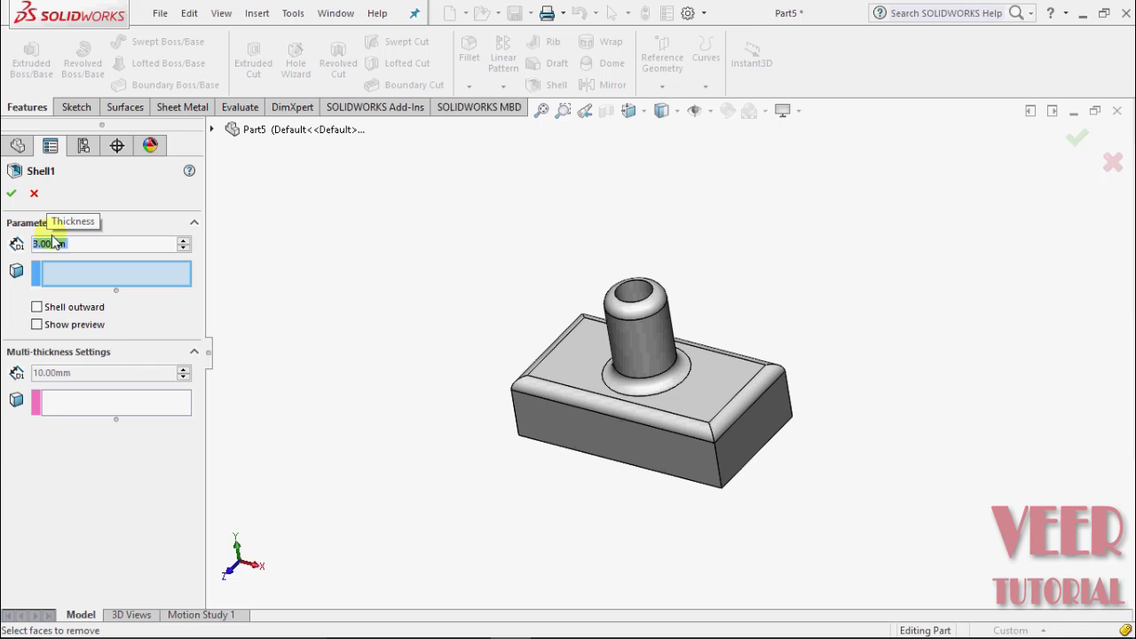
left_click(12, 194)
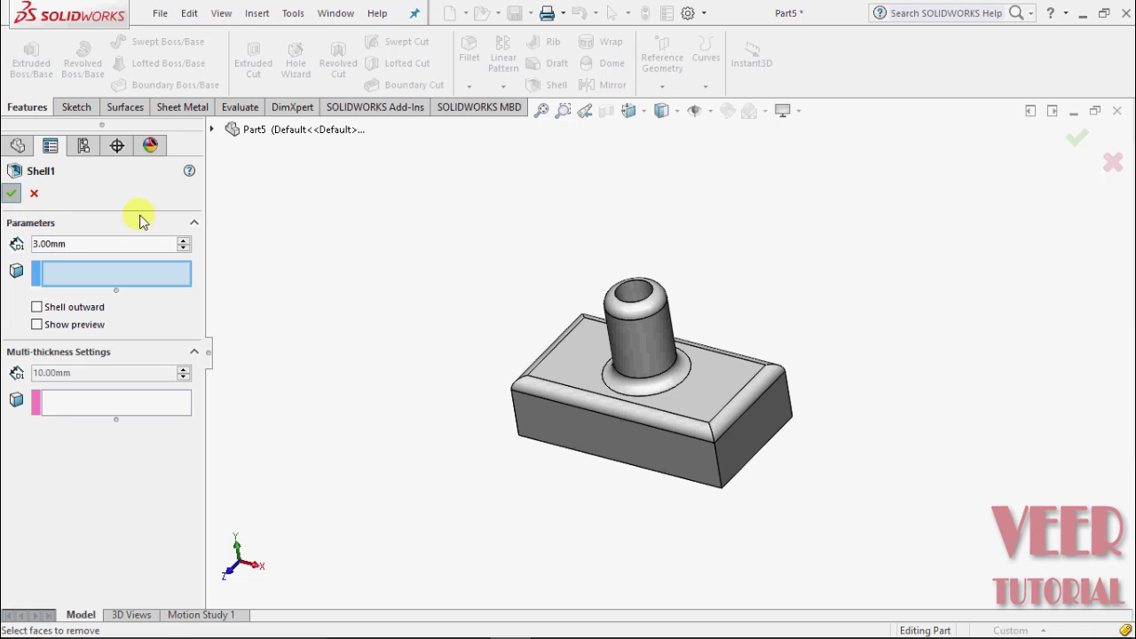
left_click(420, 238)
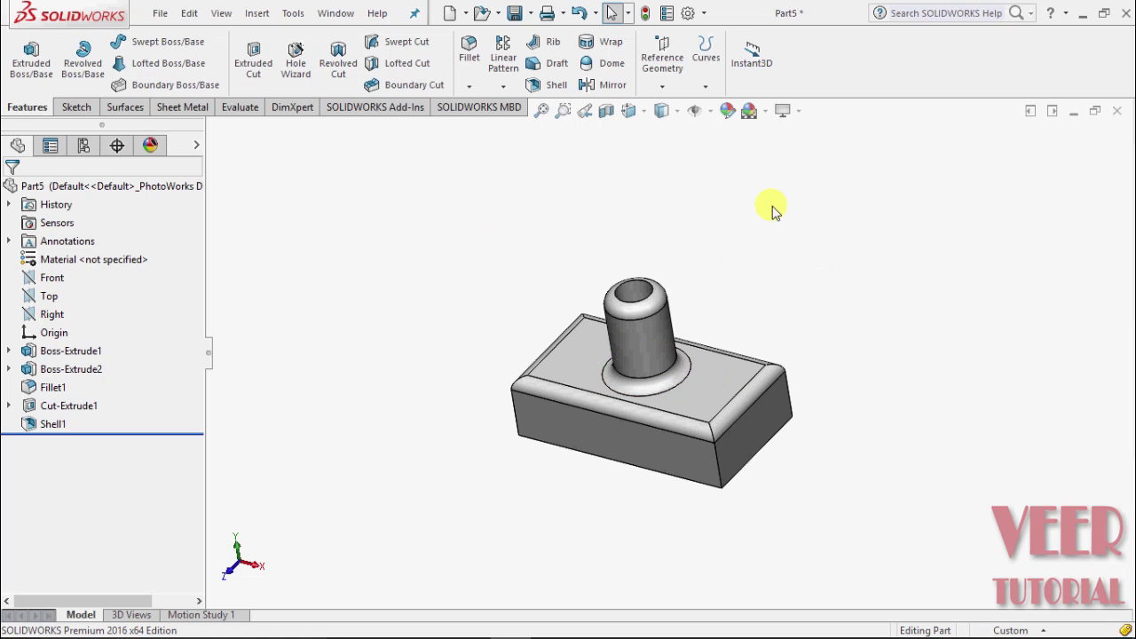
left_click(608, 114)
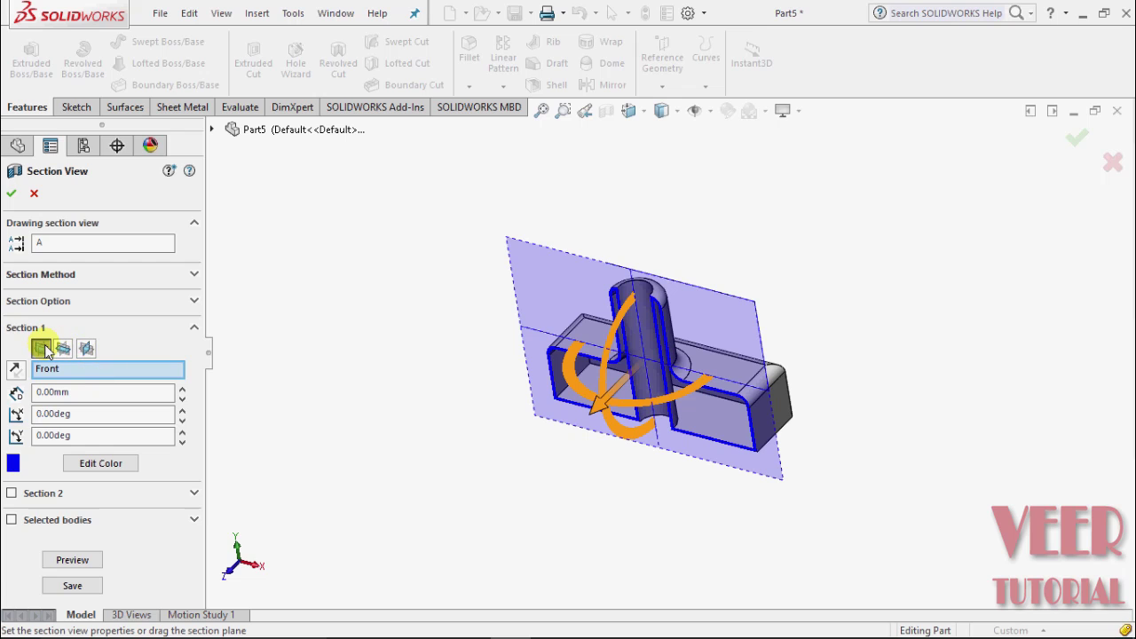
left_click(46, 352)
scroll(677, 359, "down", 1)
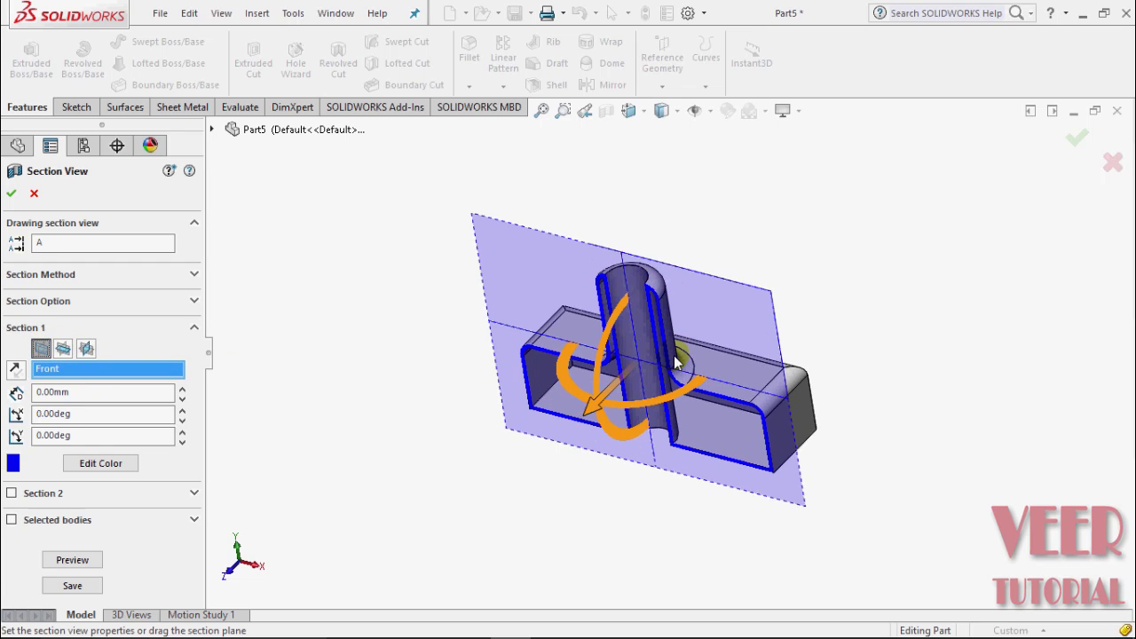
scroll(675, 359, "down", 2)
mouse_move(959, 411)
middle_mouse_down()
mouse_move(971, 345)
mouse_move(1007, 287)
mouse_move(972, 347)
mouse_move(972, 395)
middle_mouse_up()
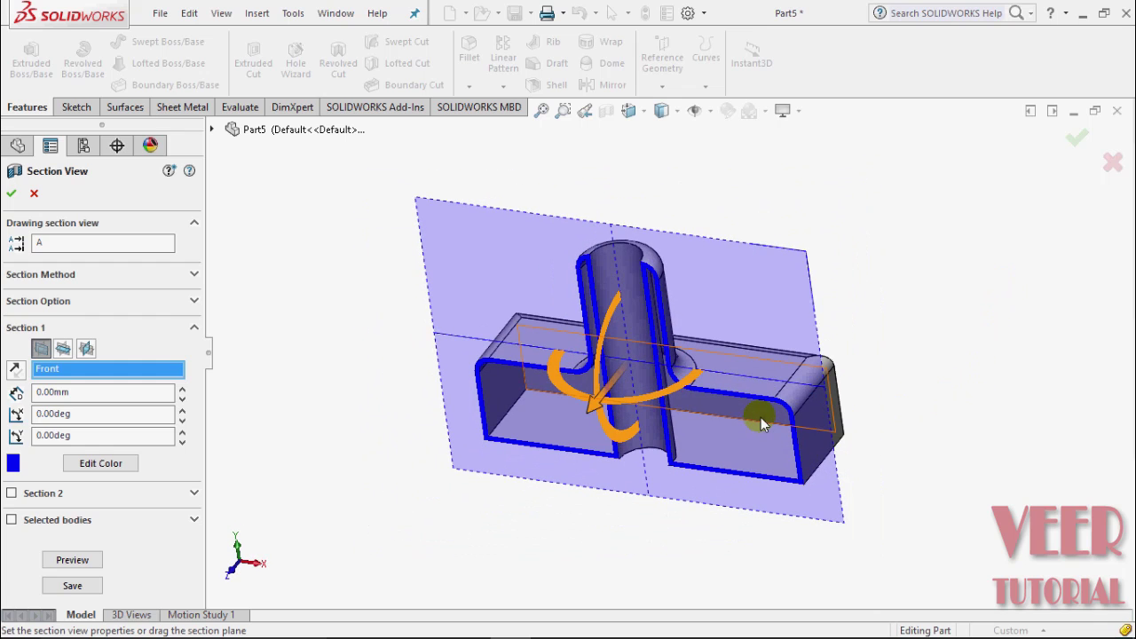
scroll(761, 418, "down", 1)
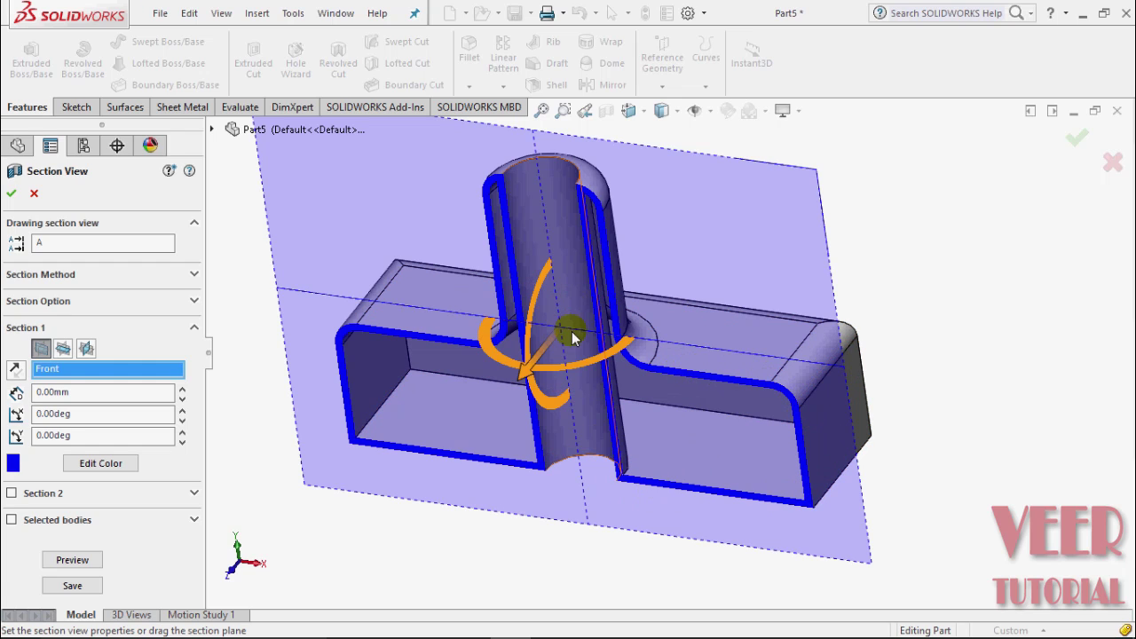
left_click(9, 194)
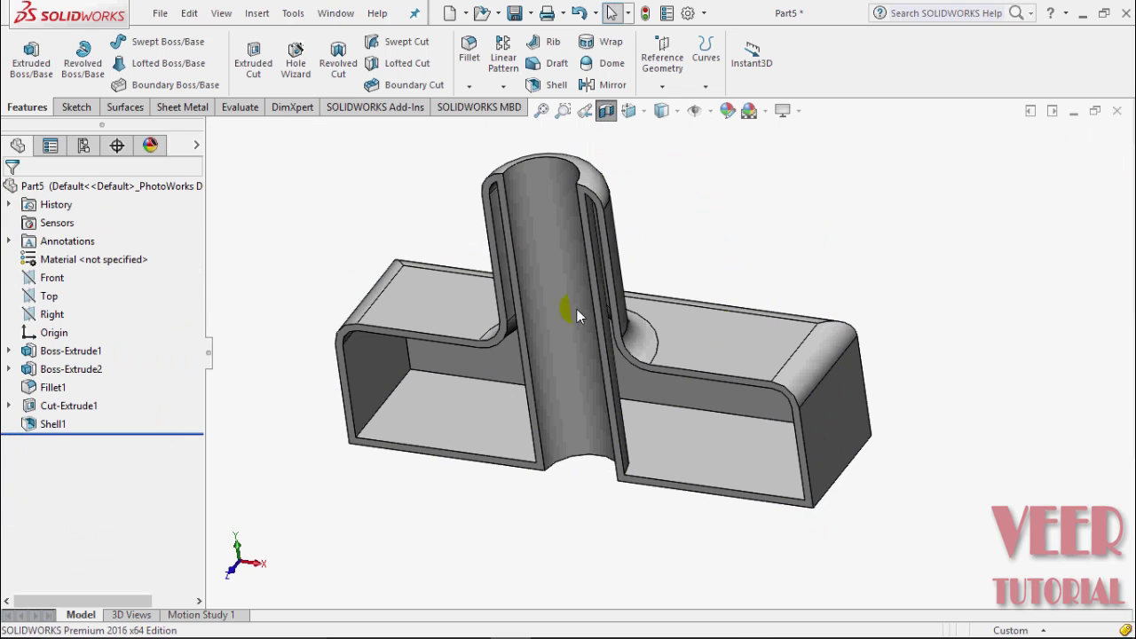
scroll(671, 236, "down", 2)
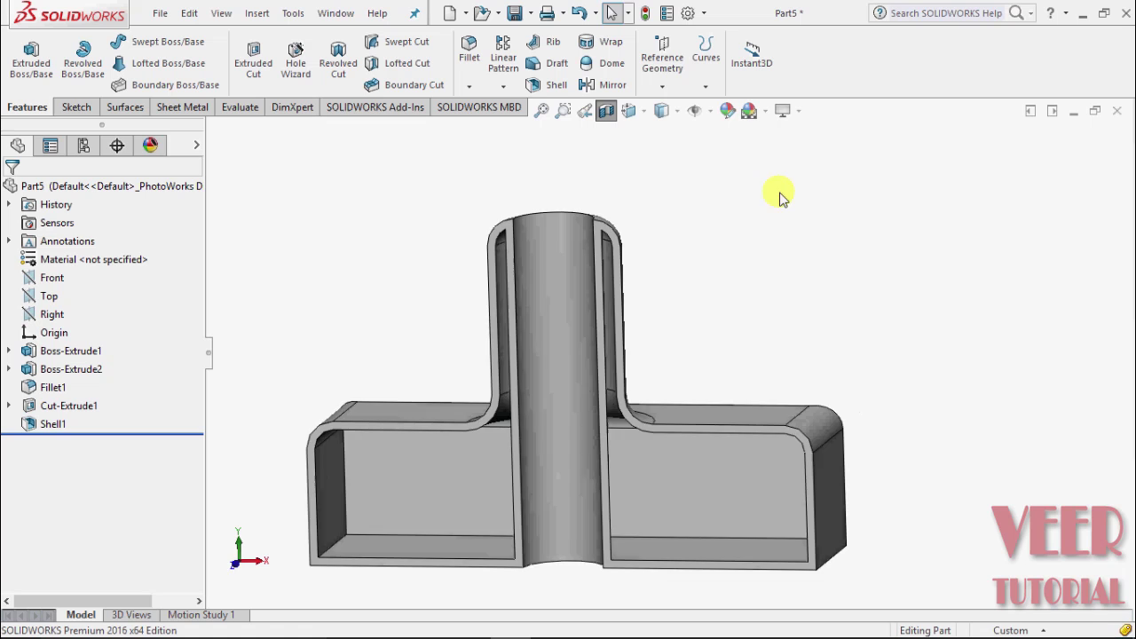
middle_click_drag(781, 197, 759, 257)
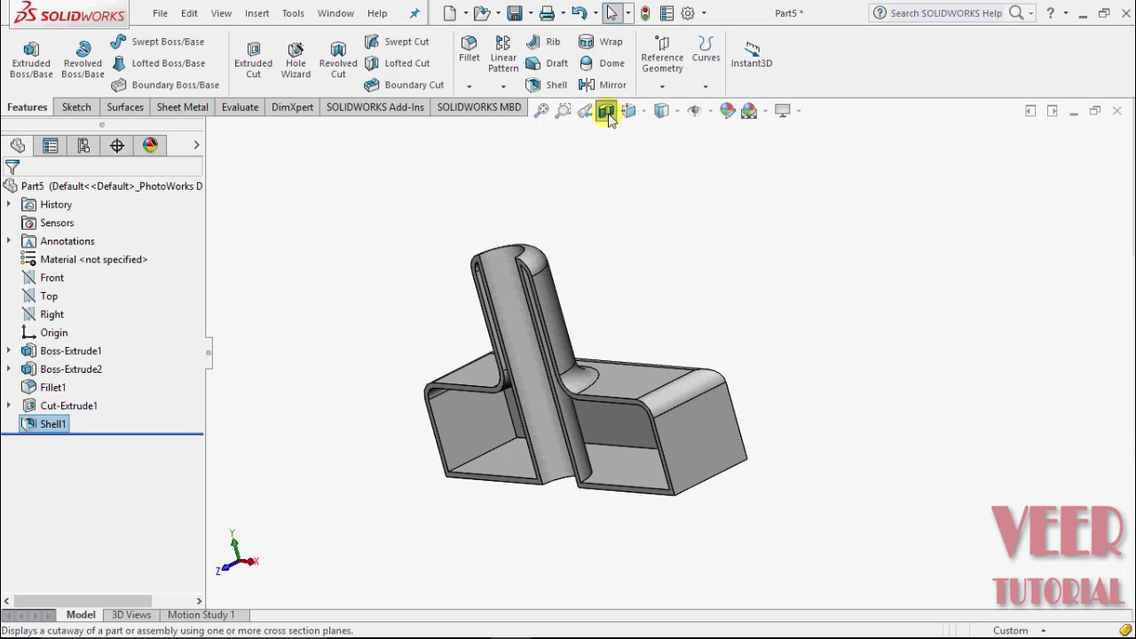
left_click(607, 112)
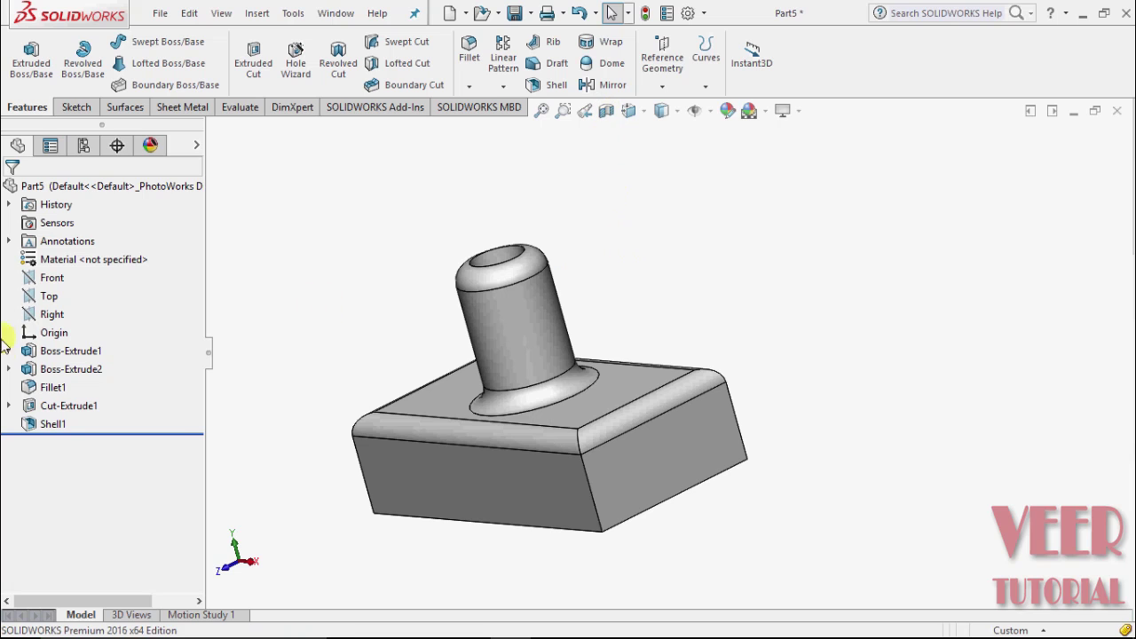
left_click(46, 426)
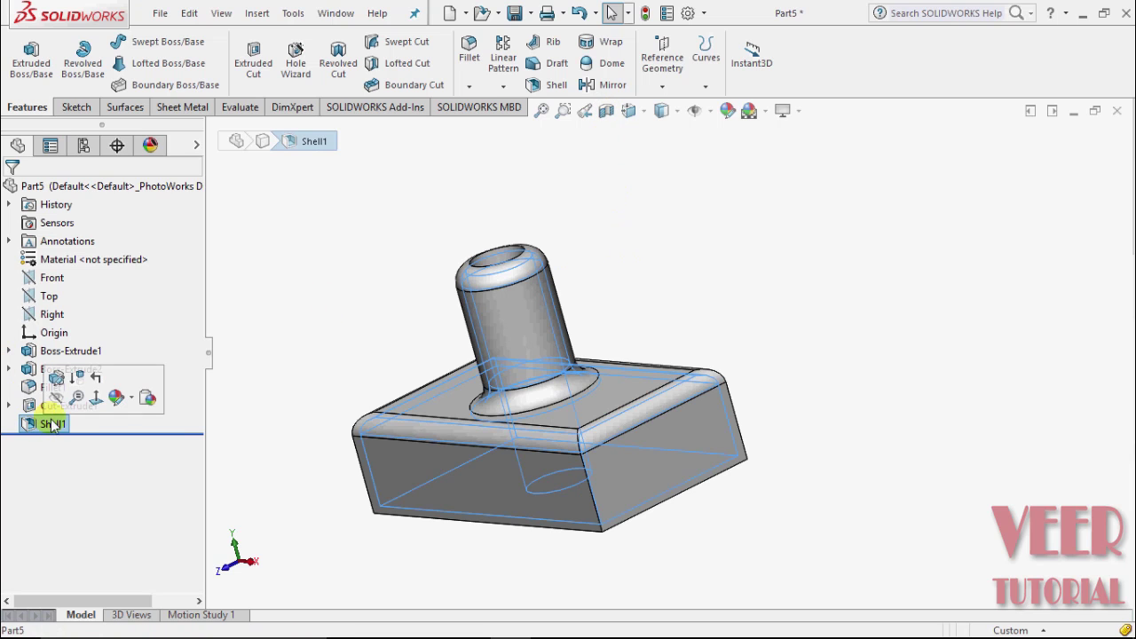
Edit Shell1 to remove the block's large bottom face, checking the preview before applying
left_click(56, 378)
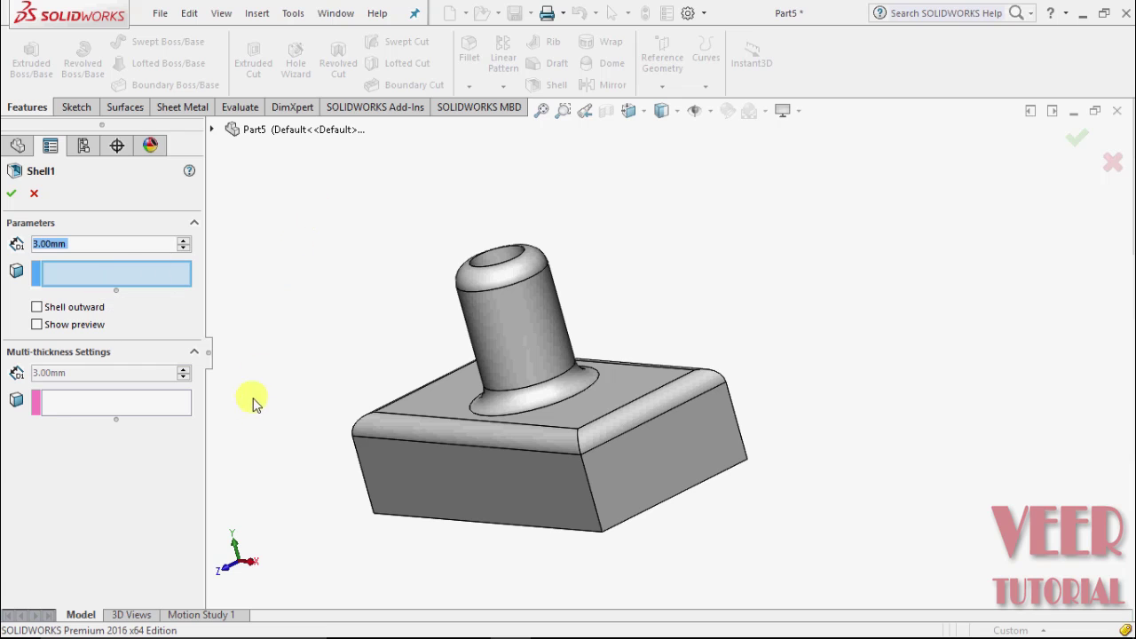
left_click(92, 271)
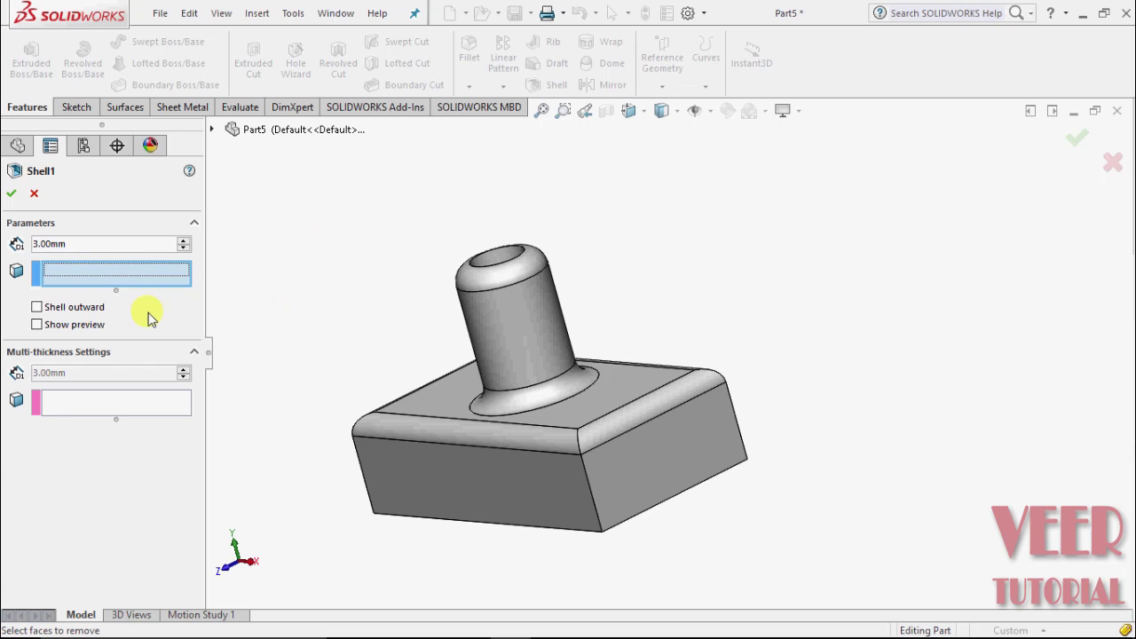
scroll(668, 328, "up", 3)
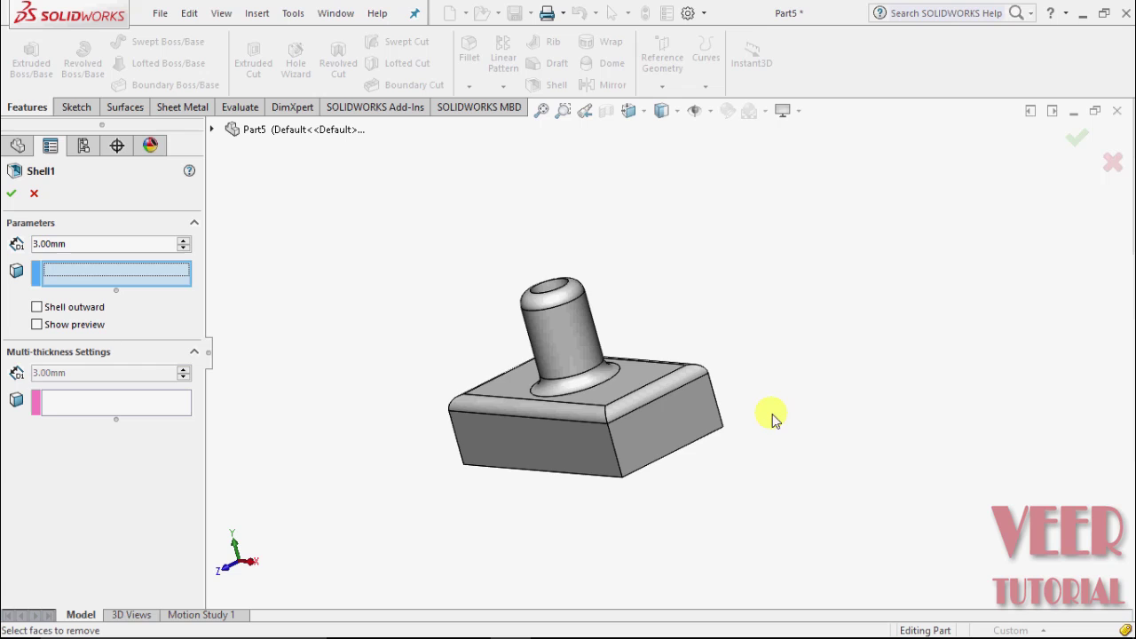
middle_click_drag(772, 419, 746, 256)
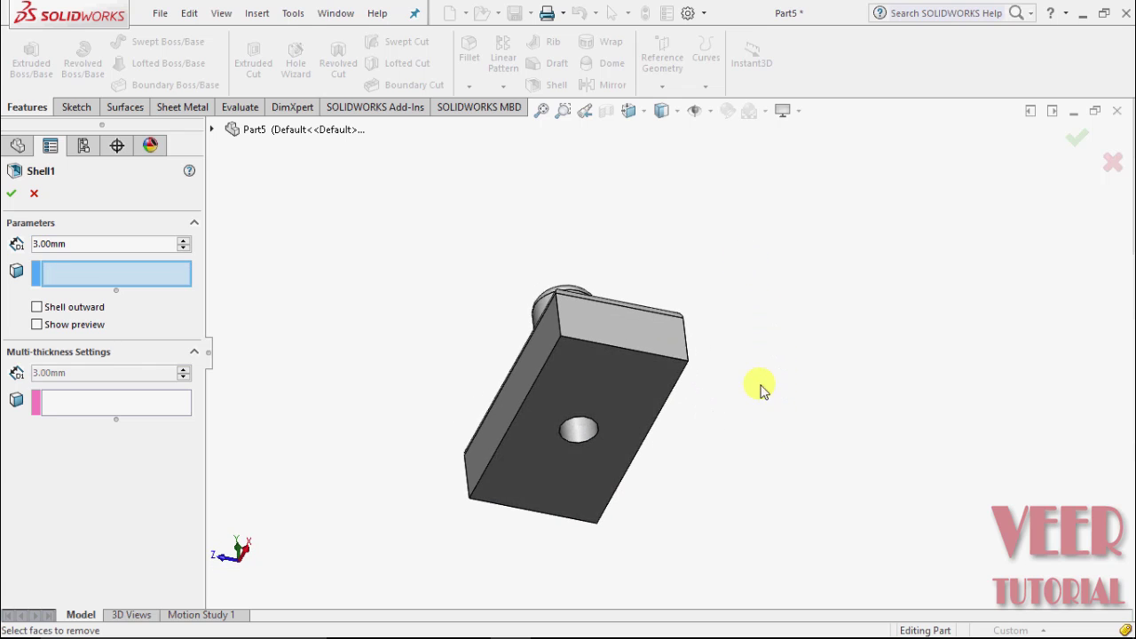
middle_click_drag(761, 391, 746, 353)
scroll(619, 427, "down", 3)
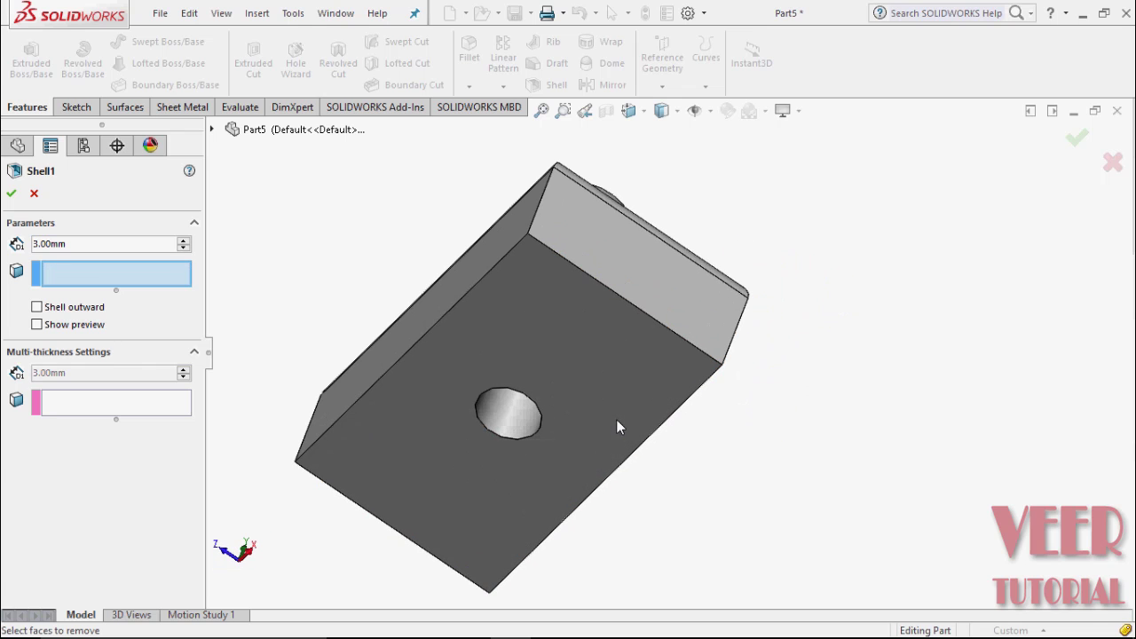
left_click(565, 367)
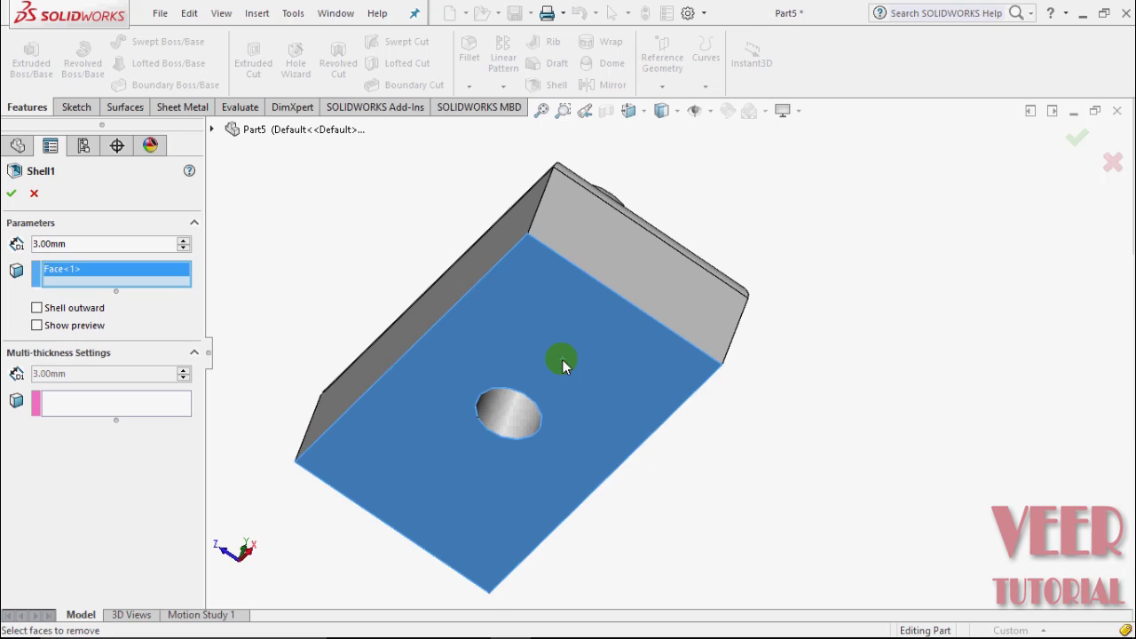
left_click(37, 326)
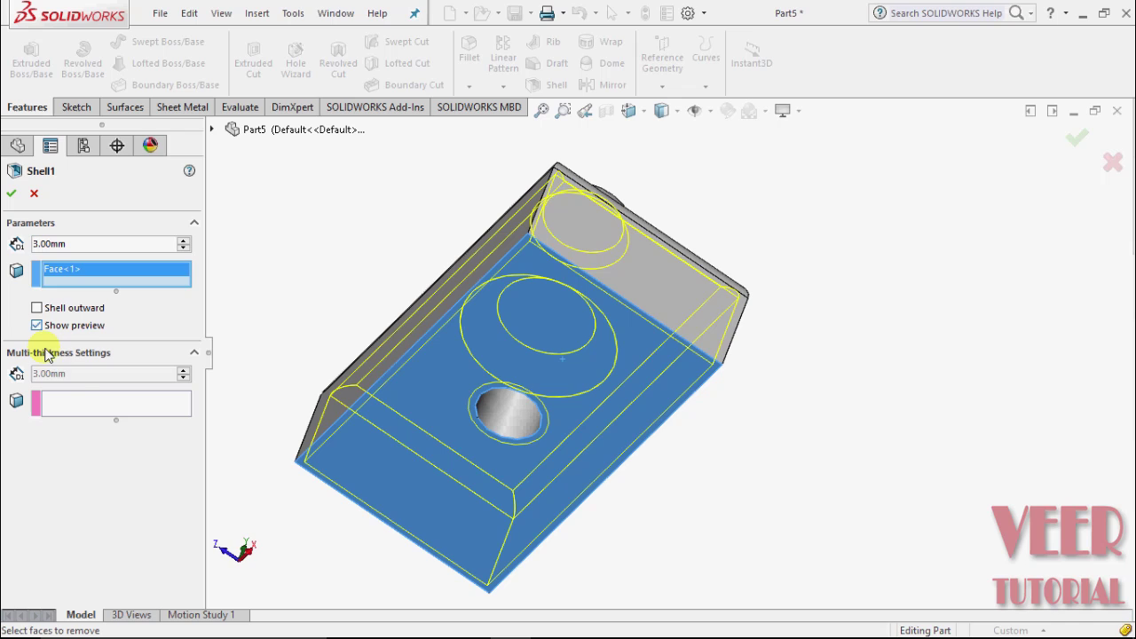
middle_click_drag(884, 427, 943, 385)
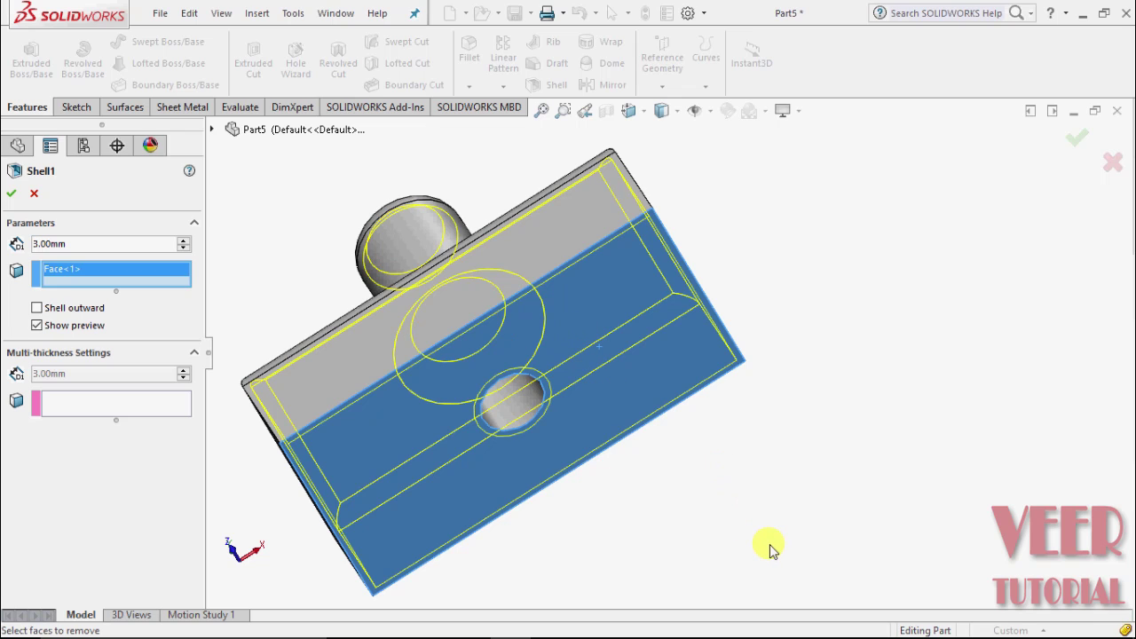
left_click(11, 194)
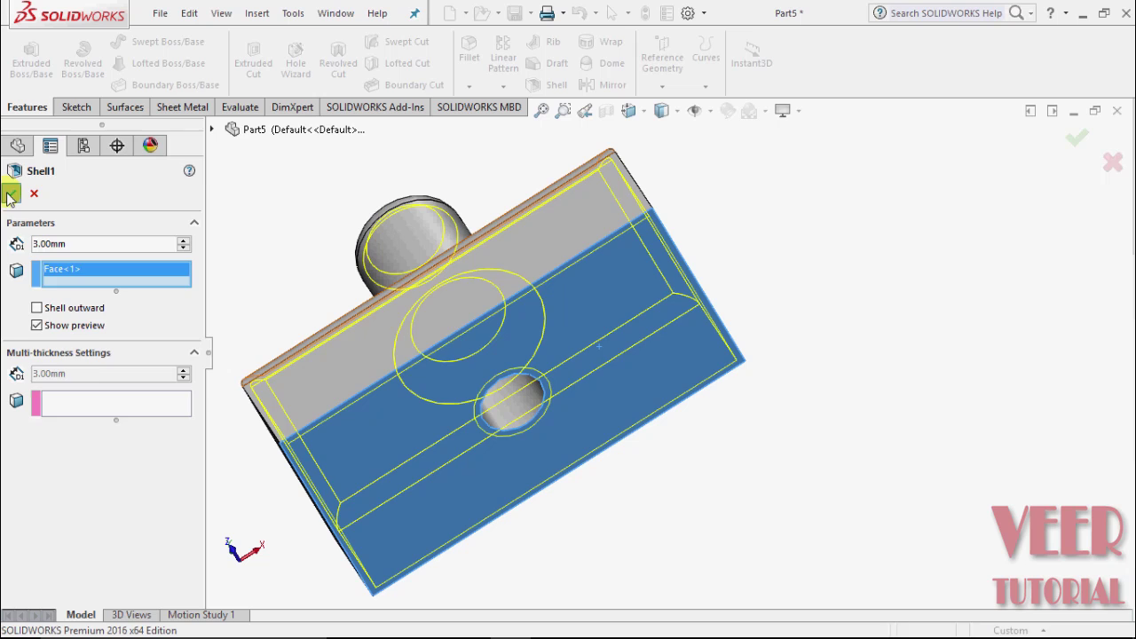
middle_click_drag(910, 342, 893, 317)
scroll(551, 339, "down", 3)
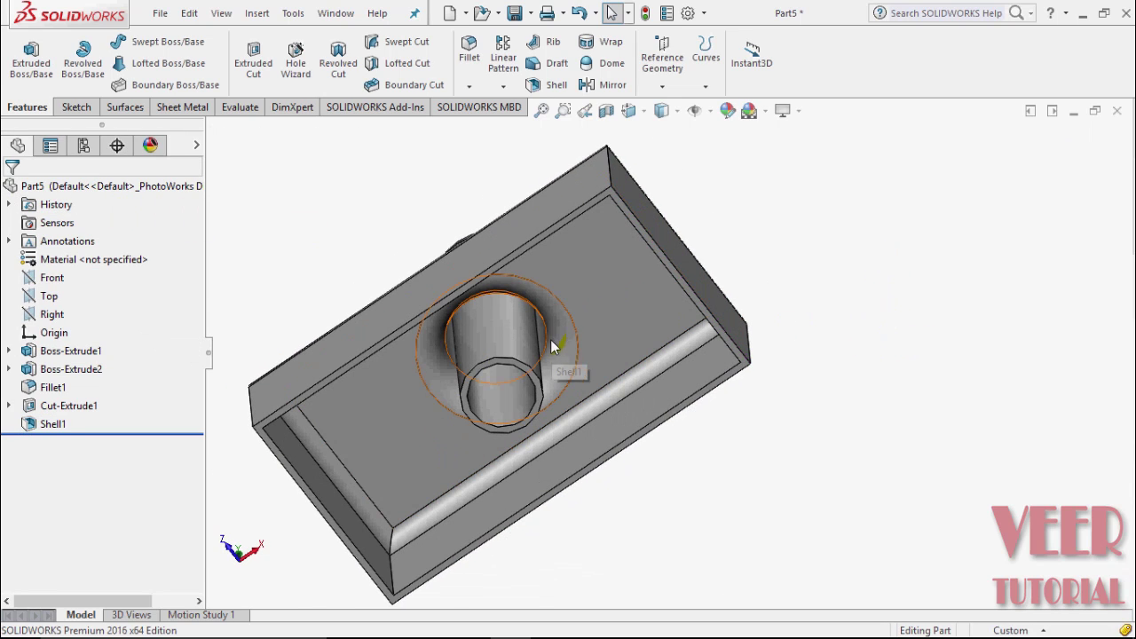
scroll(858, 347, "up", 4)
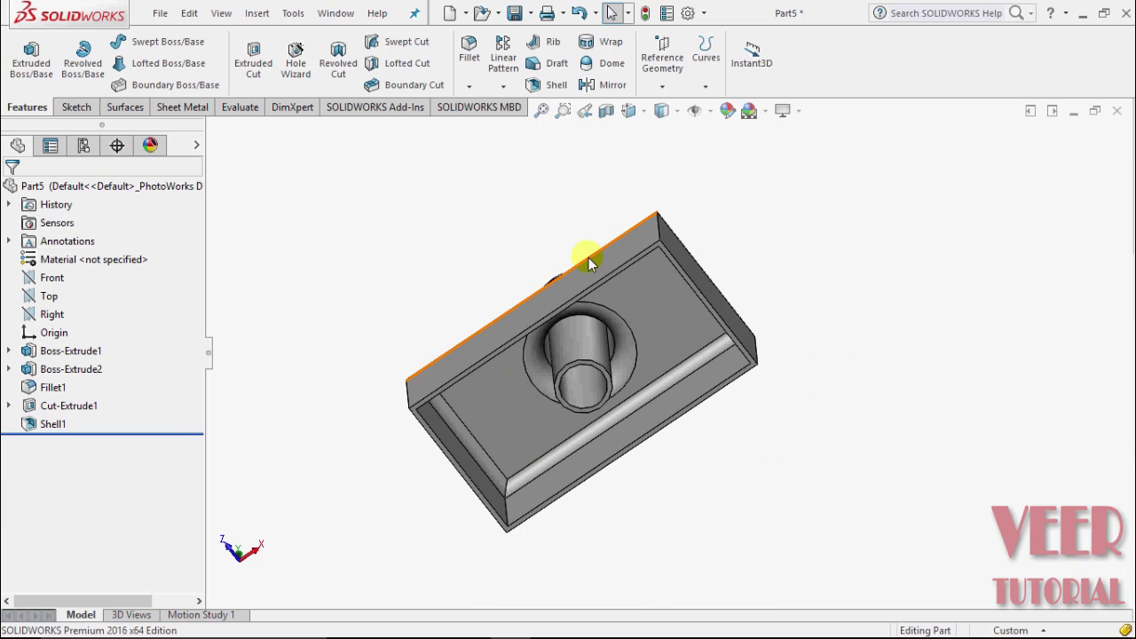
scroll(625, 285, "down", 2)
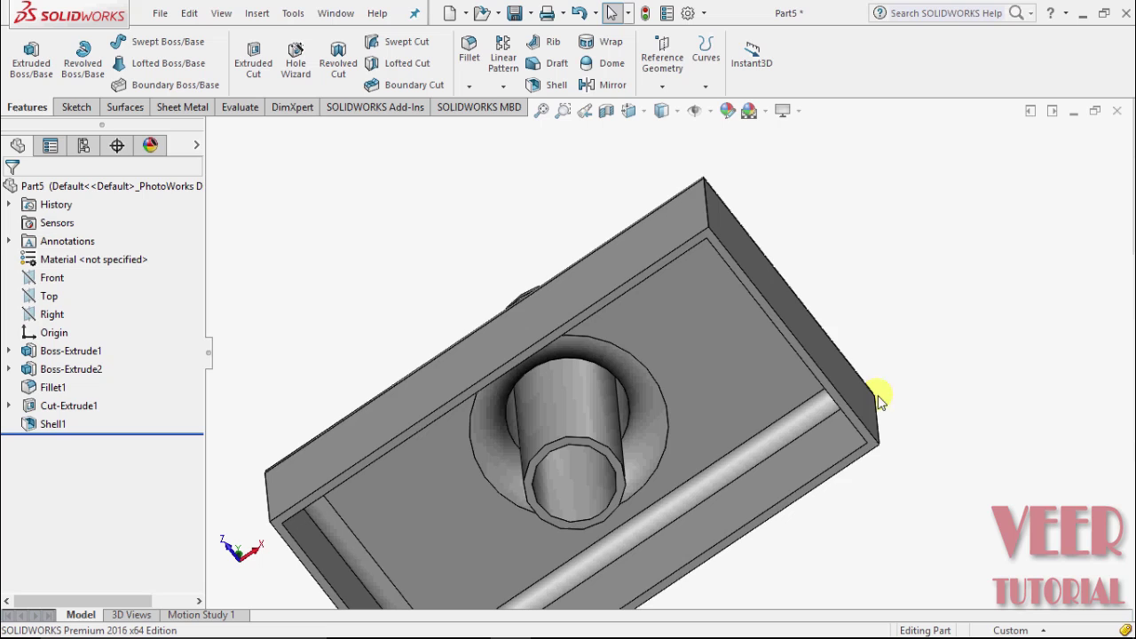
scroll(702, 391, "up", 2)
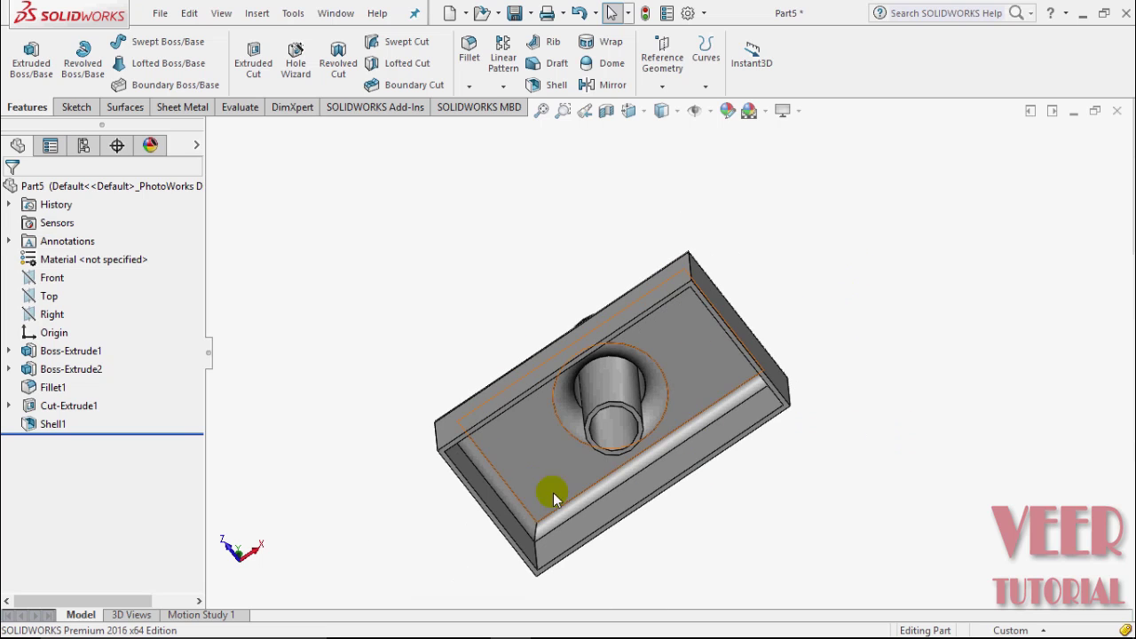
Edit Shell1 and delete the bottom face Face<1> from Faces to Remove
left_click(58, 425)
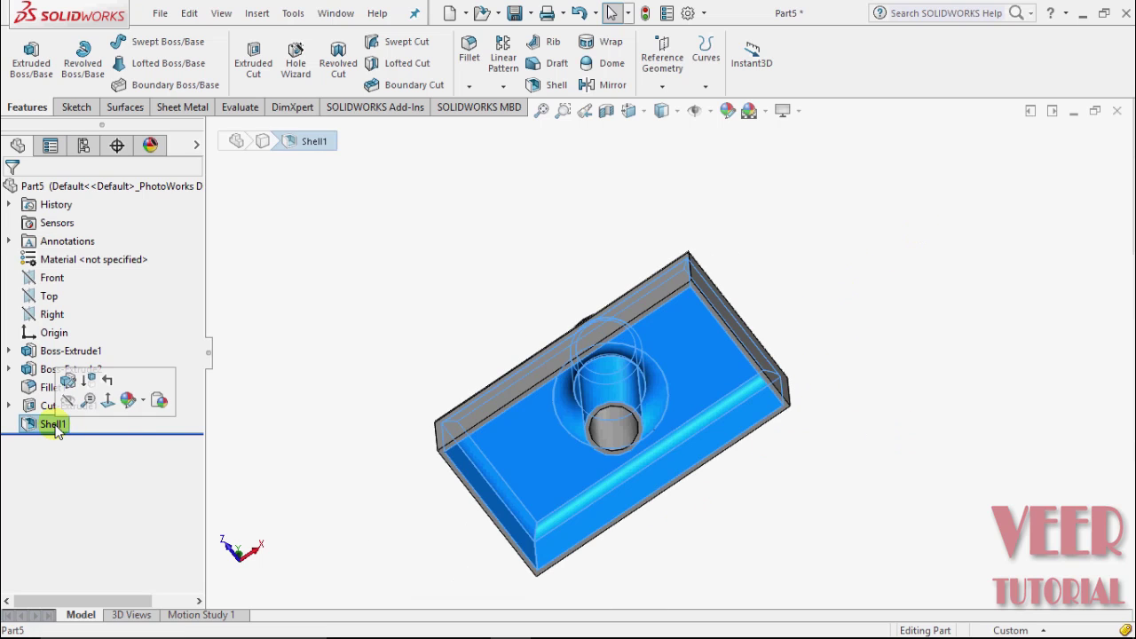
right_click(58, 425)
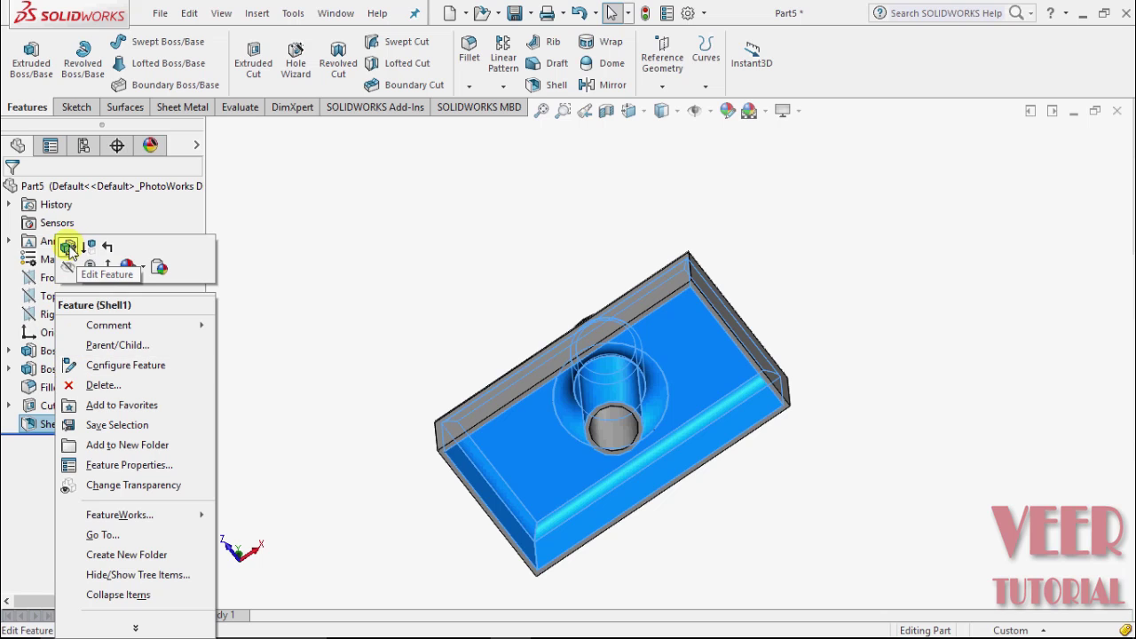
left_click(67, 250)
left_click(101, 271)
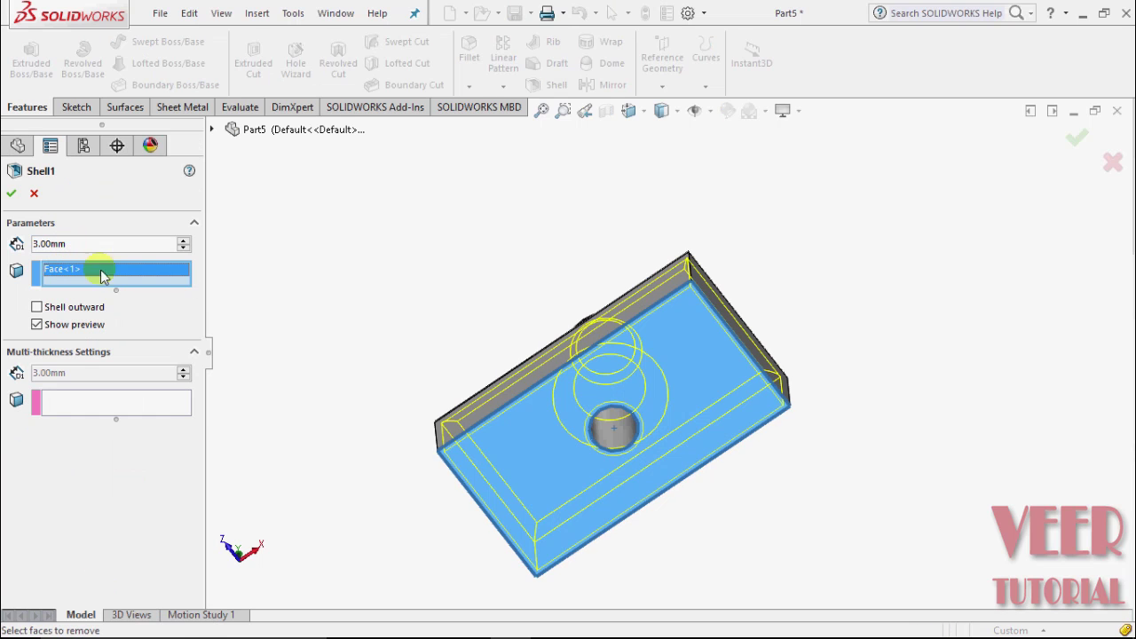
middle_click_drag(794, 297, 737, 483)
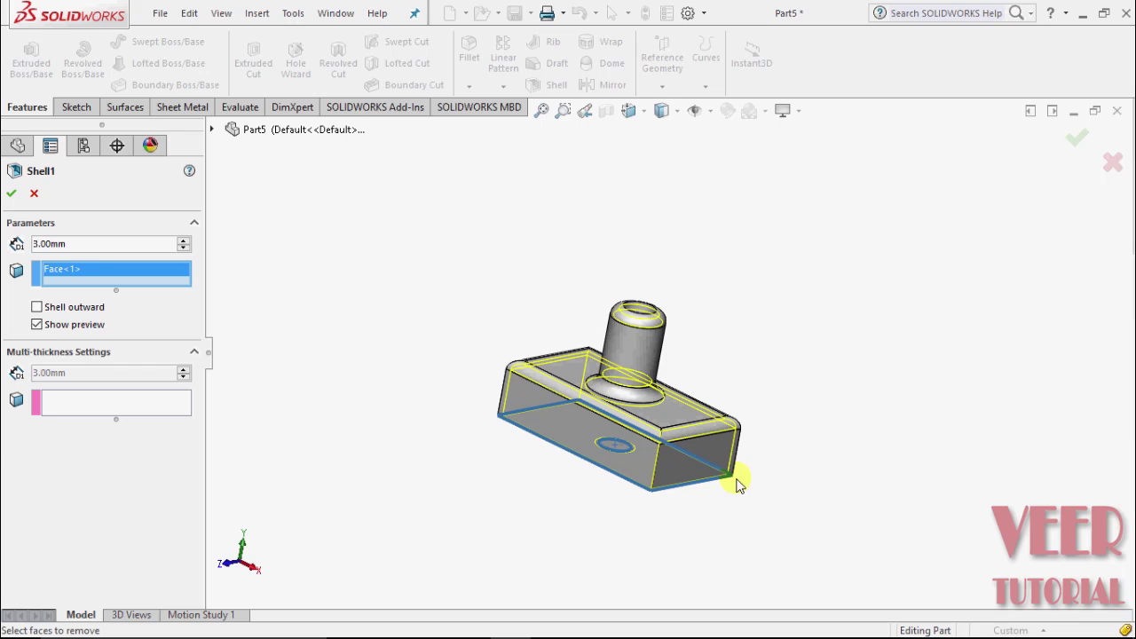
right_click(64, 271)
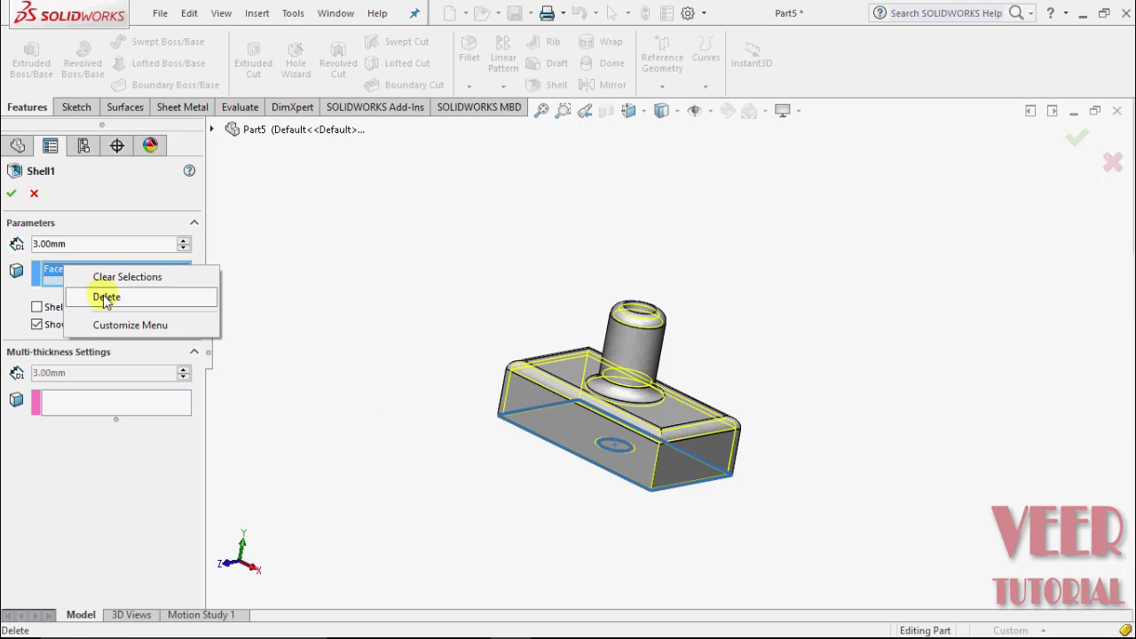
left_click(106, 298)
Remove the block's front side face instead, apply the shell, and inspect the hollow interior
middle_click_drag(768, 388, 675, 470)
scroll(626, 489, "down", 3)
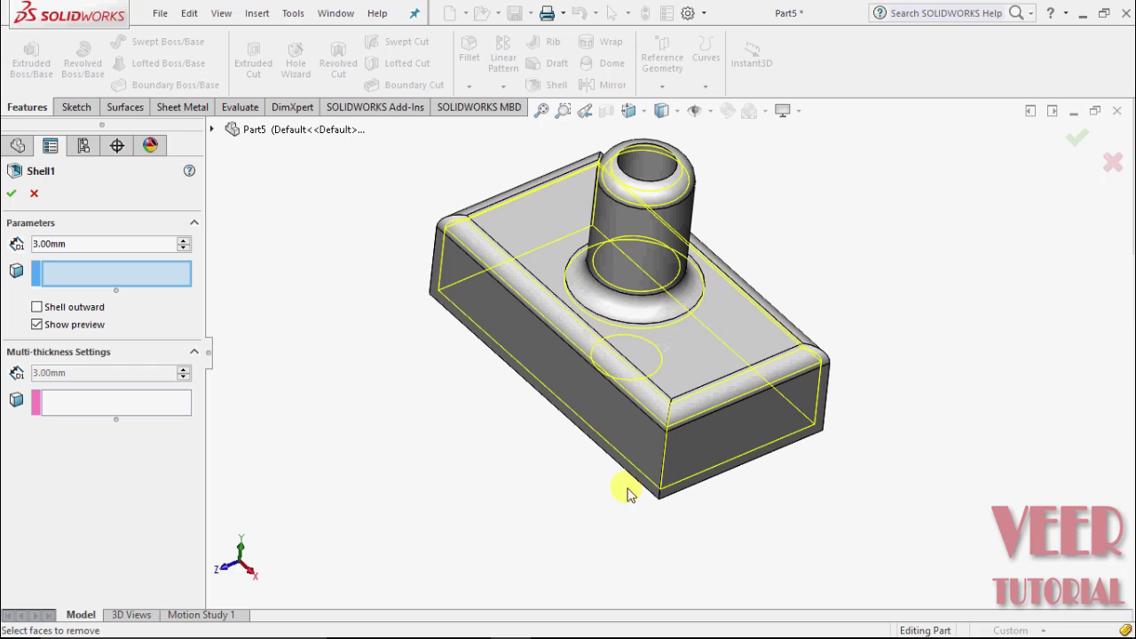
left_click(537, 364)
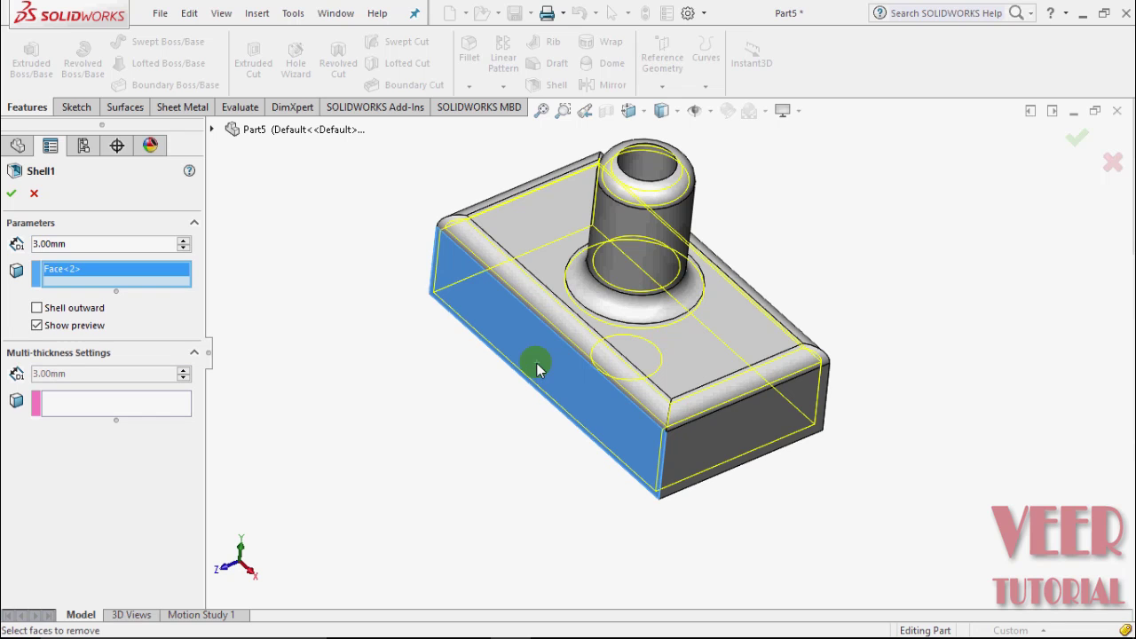
left_click(10, 192)
middle_click_drag(460, 470, 495, 418)
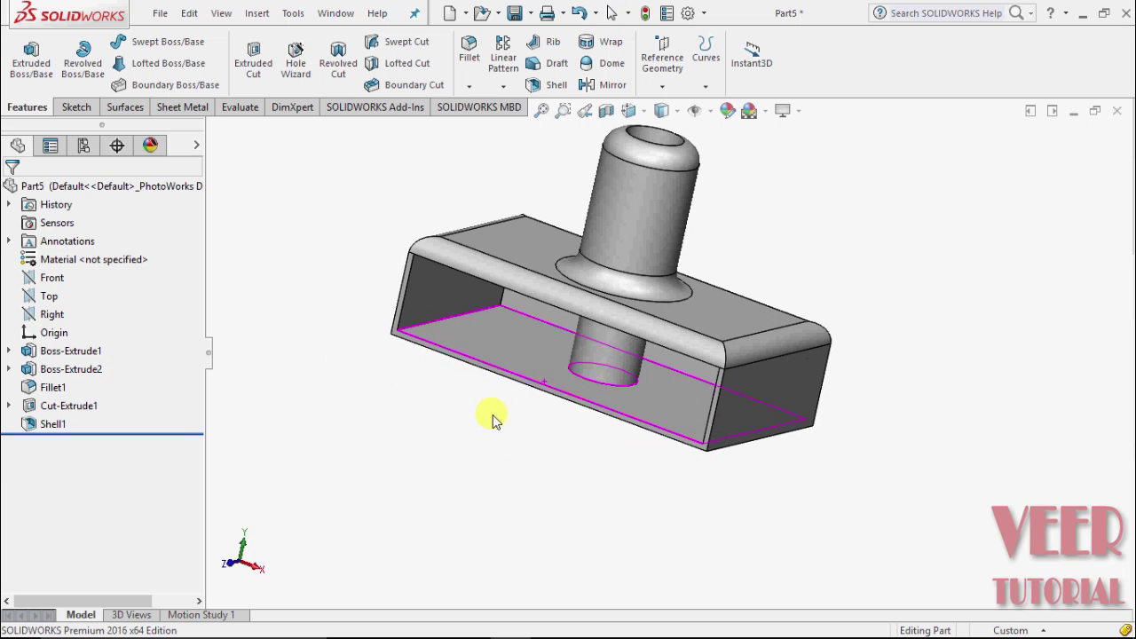
scroll(435, 424, "up", 2)
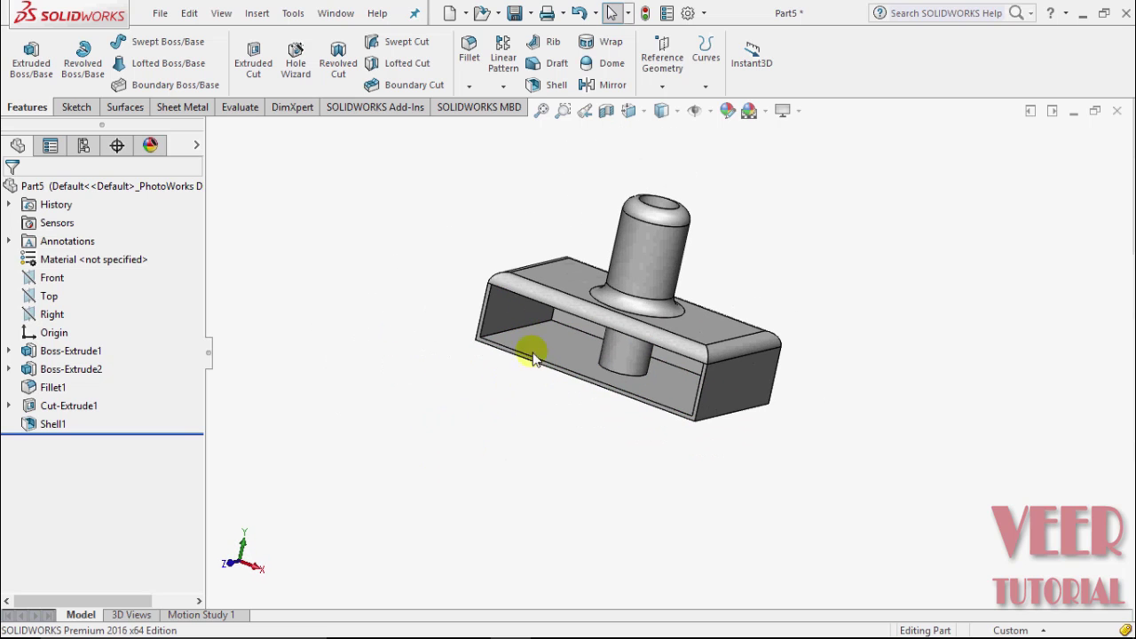
scroll(693, 270, "down", 3)
scroll(722, 269, "up", 1)
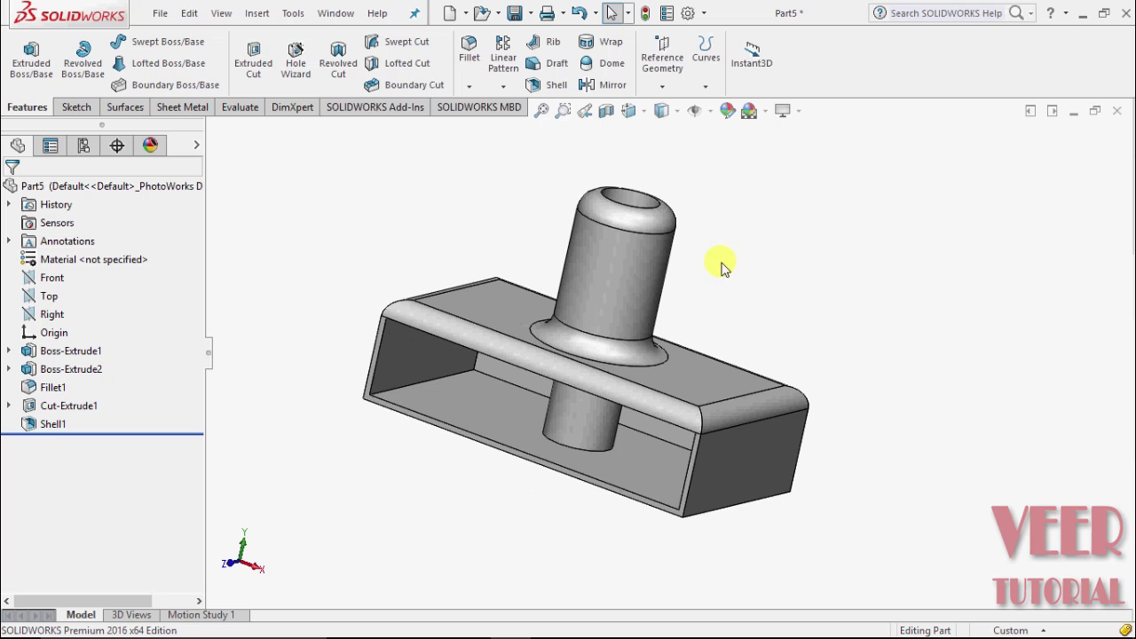
left_click(35, 426)
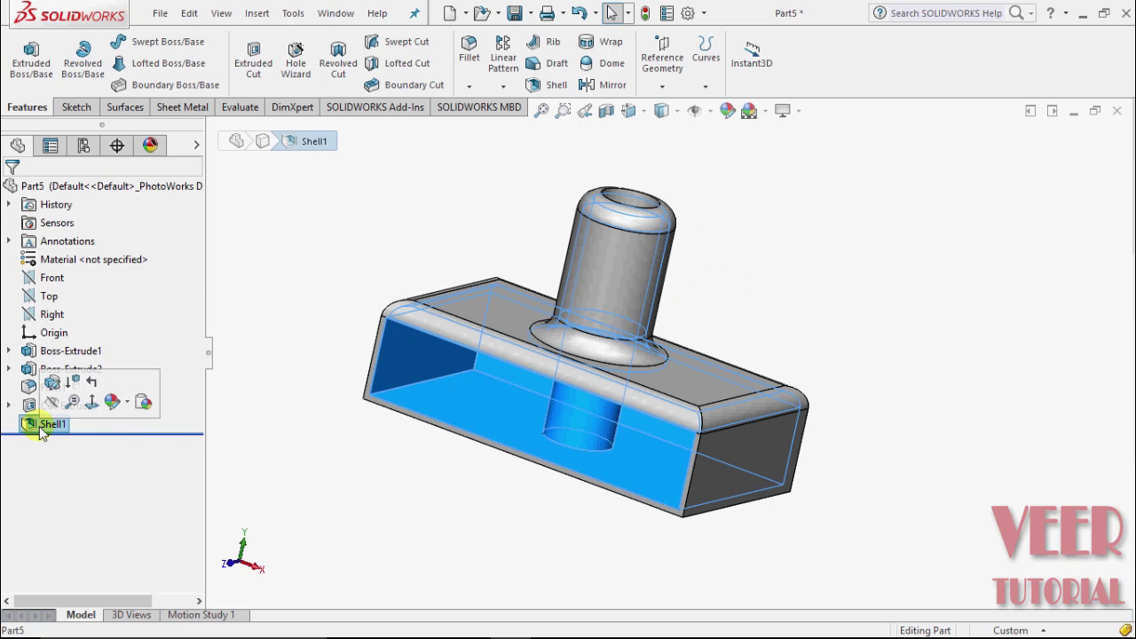
Edit Shell1 and clear Face<1> from Faces to Remove so the shell is closed
right_click(37, 427)
left_click(52, 247)
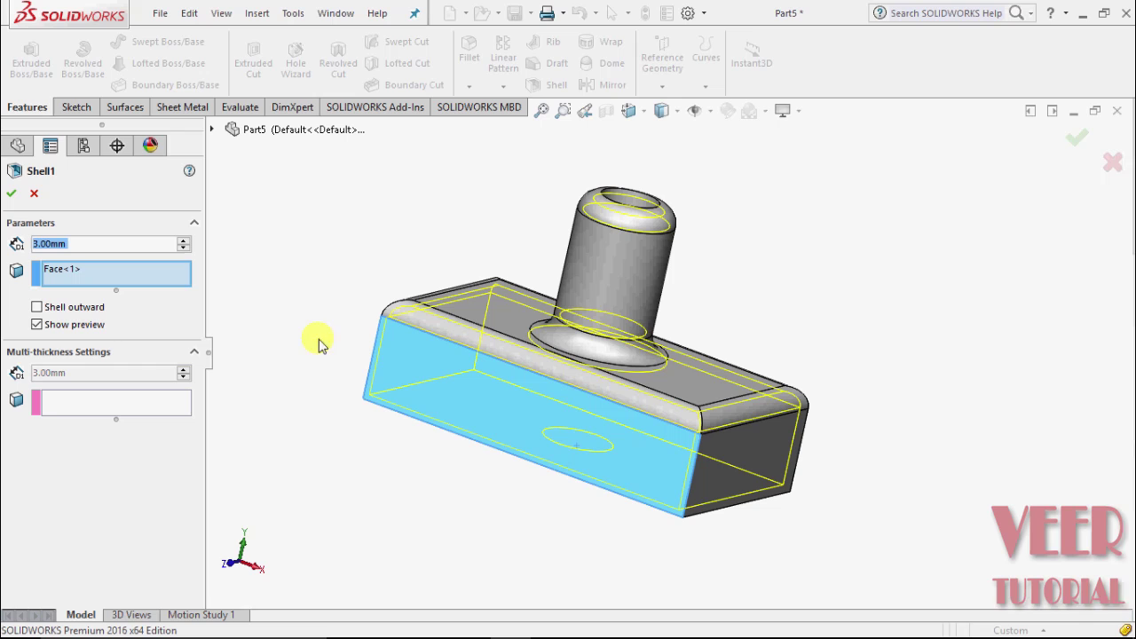
middle_click_drag(573, 527, 564, 493)
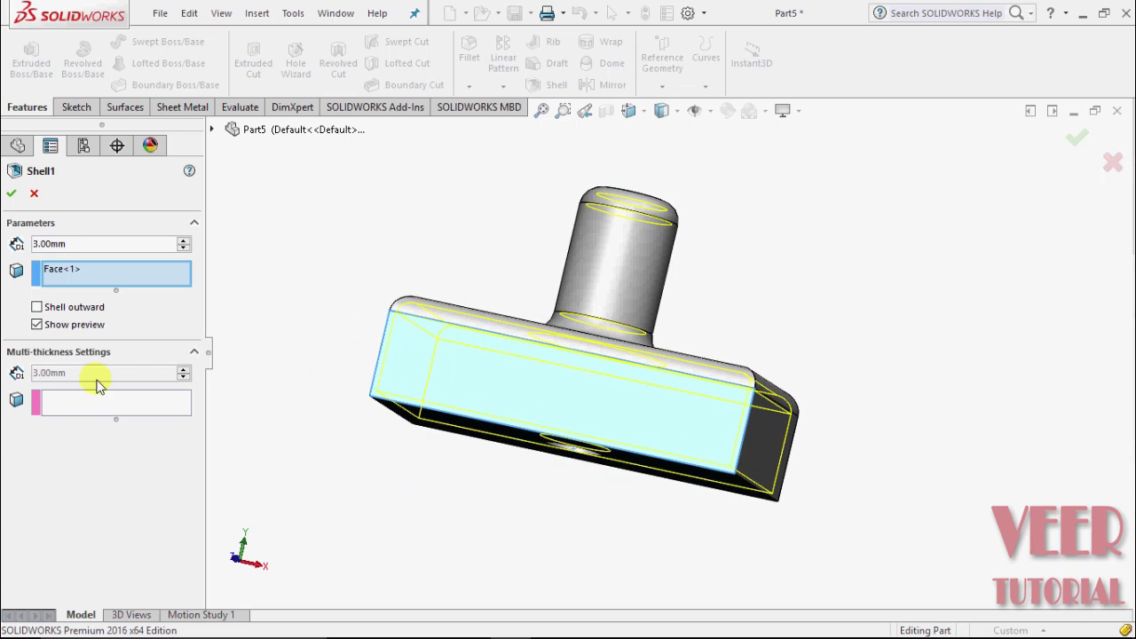
middle_click_drag(802, 325, 850, 342)
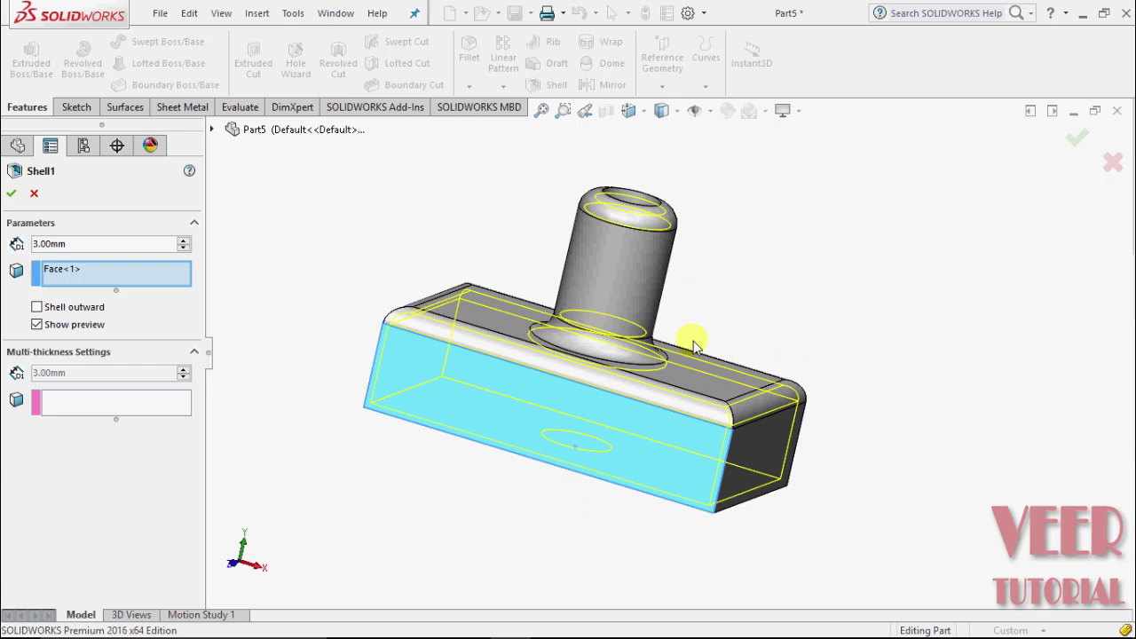
left_click(121, 411)
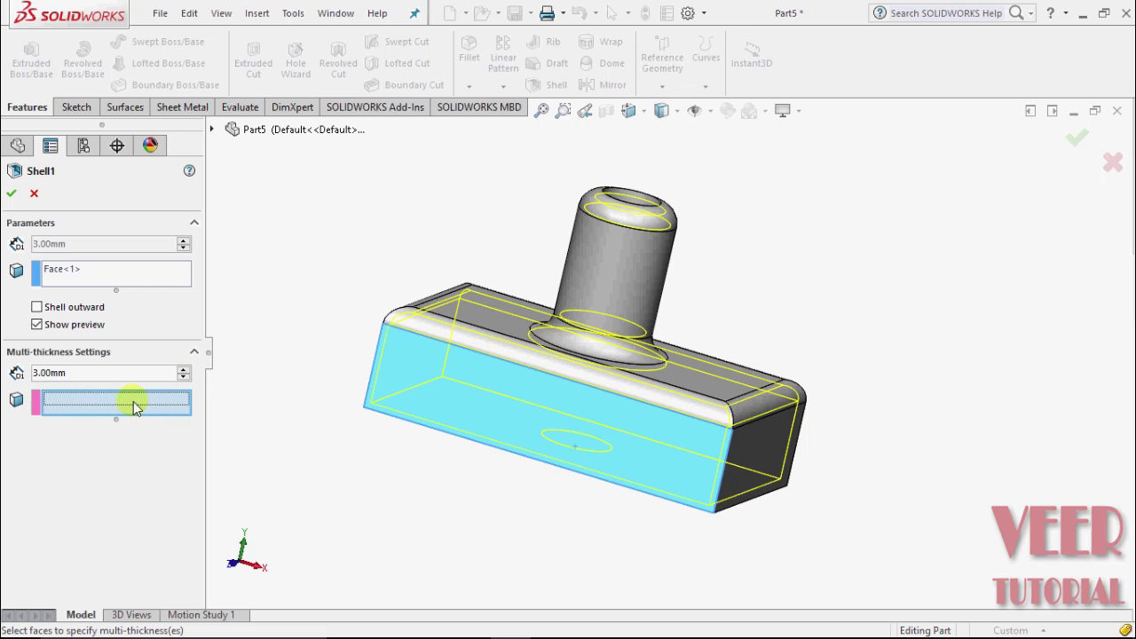
left_click(373, 383)
Give the block's left end face a 5 mm multi-thickness wall and reapply the shell
middle_click_drag(418, 444, 469, 489)
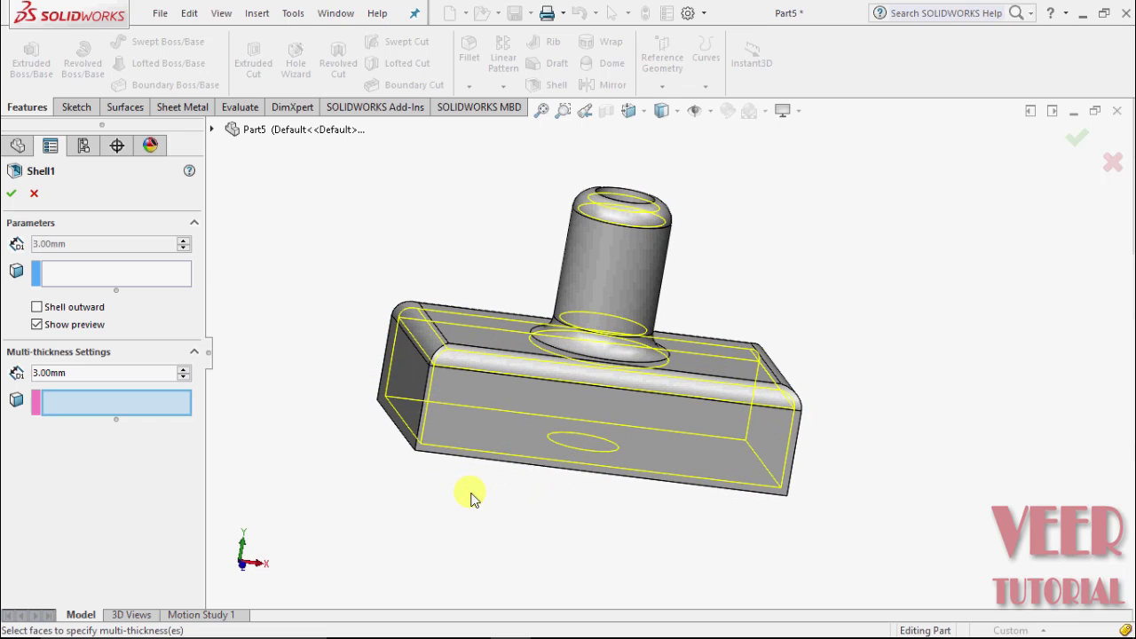
left_click(410, 395)
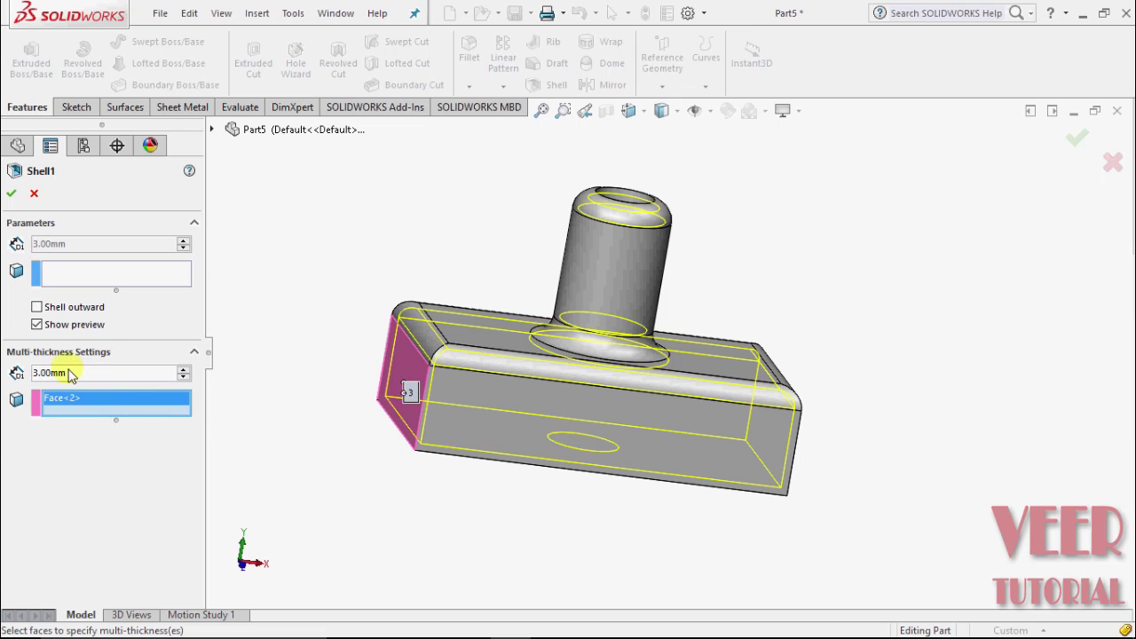
left_click_drag(71, 374, 3, 359)
type("5")
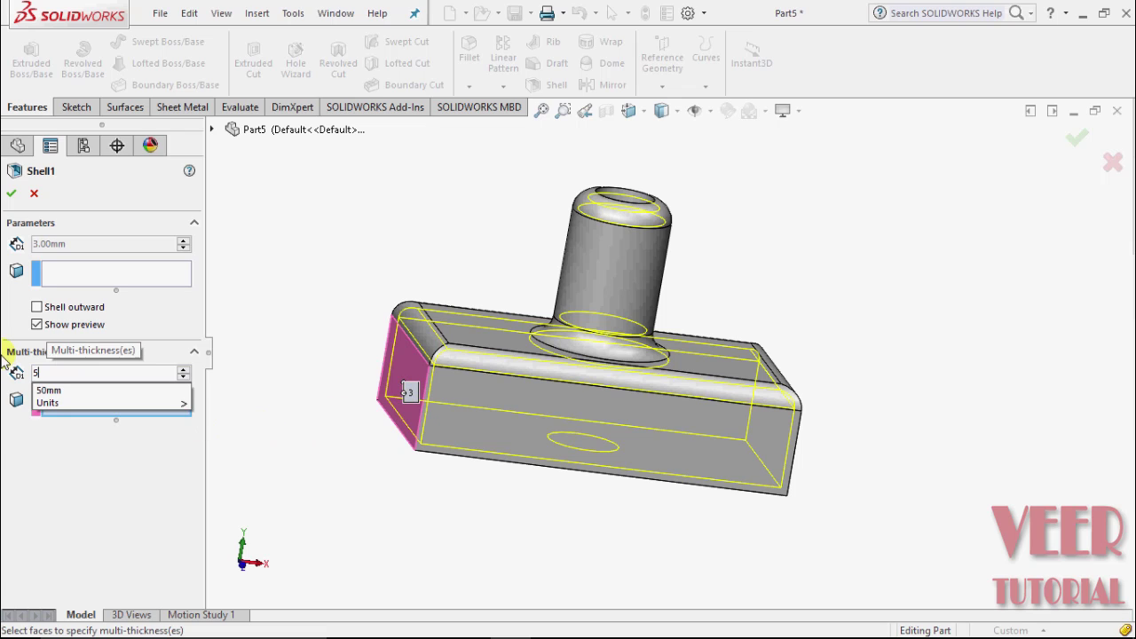
key("Return")
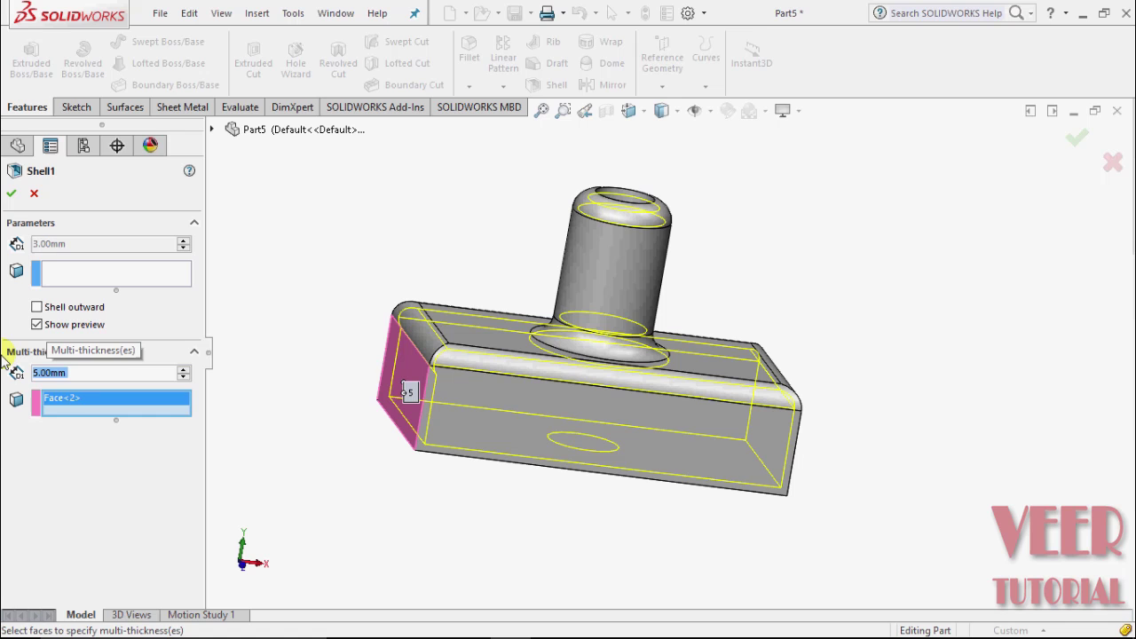
left_click(11, 193)
middle_click_drag(338, 504, 423, 505)
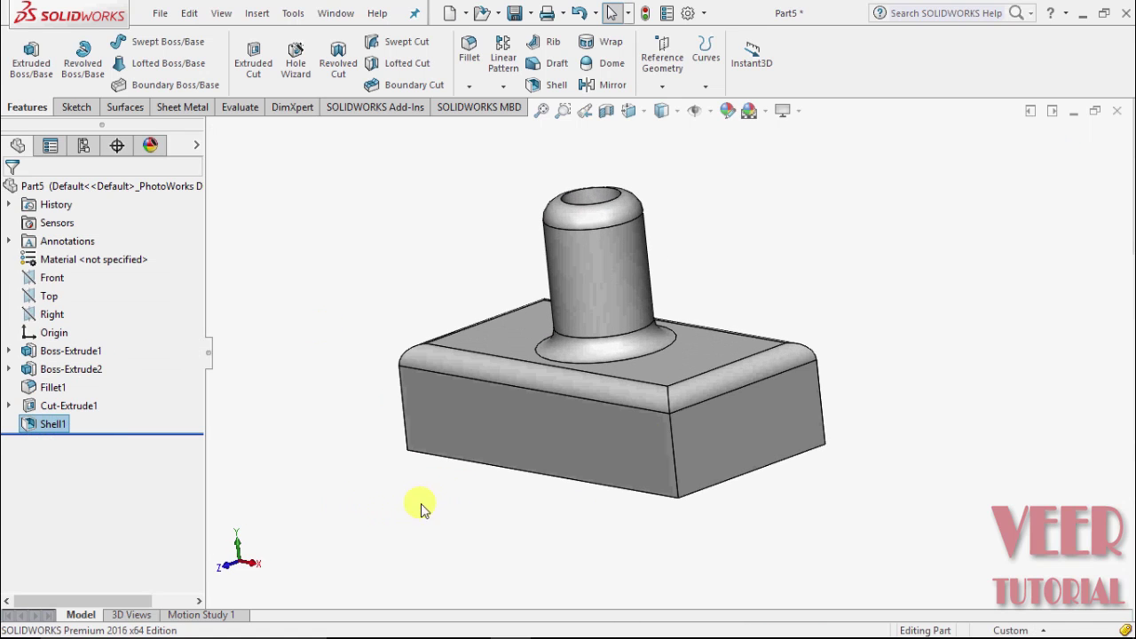
Apply a Front-plane section view to Part5, viewed from an angled top to expose the hollow walls and bore
left_click(606, 110)
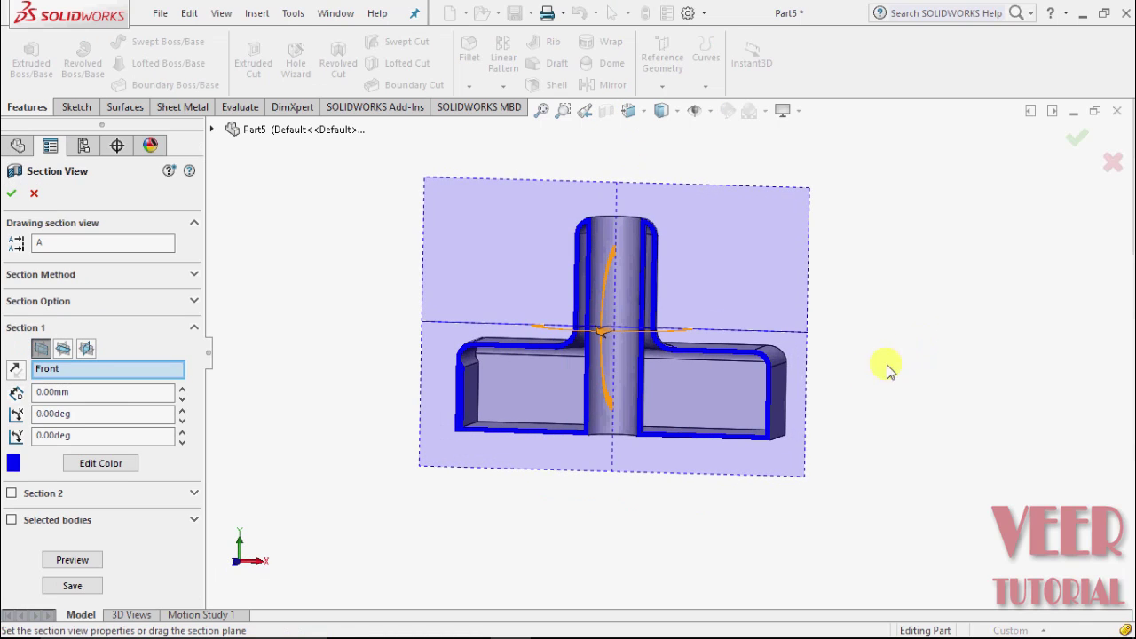
scroll(580, 394, "down", 3)
scroll(383, 364, "down", 3)
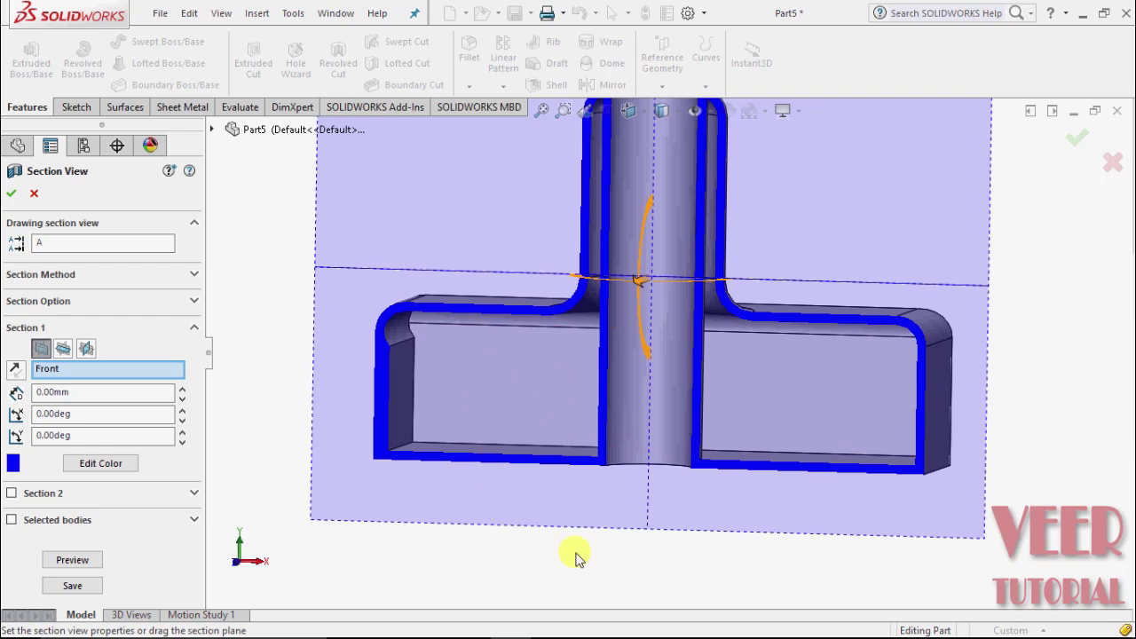
key("f")
middle_click_drag(963, 350, 926, 429)
scroll(855, 317, "down", 3)
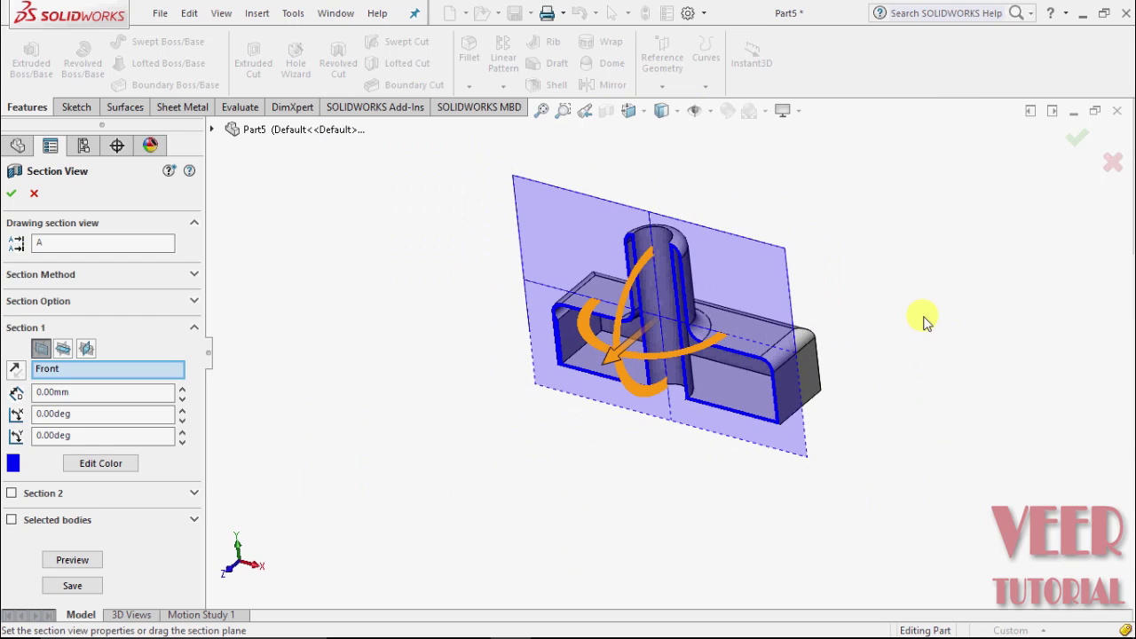
left_click(11, 196)
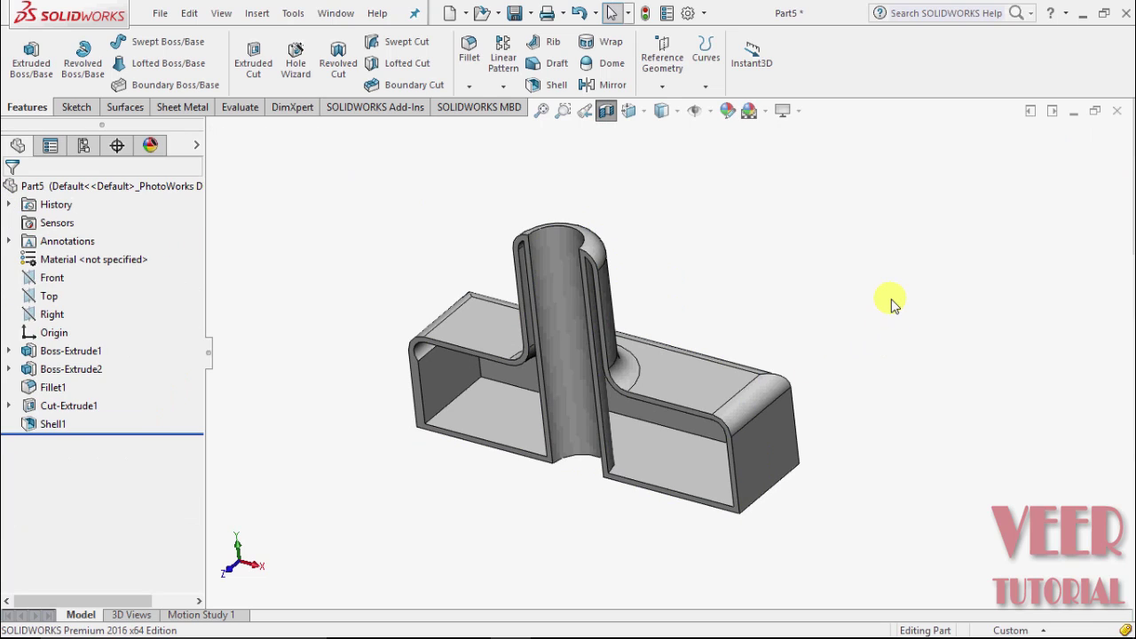